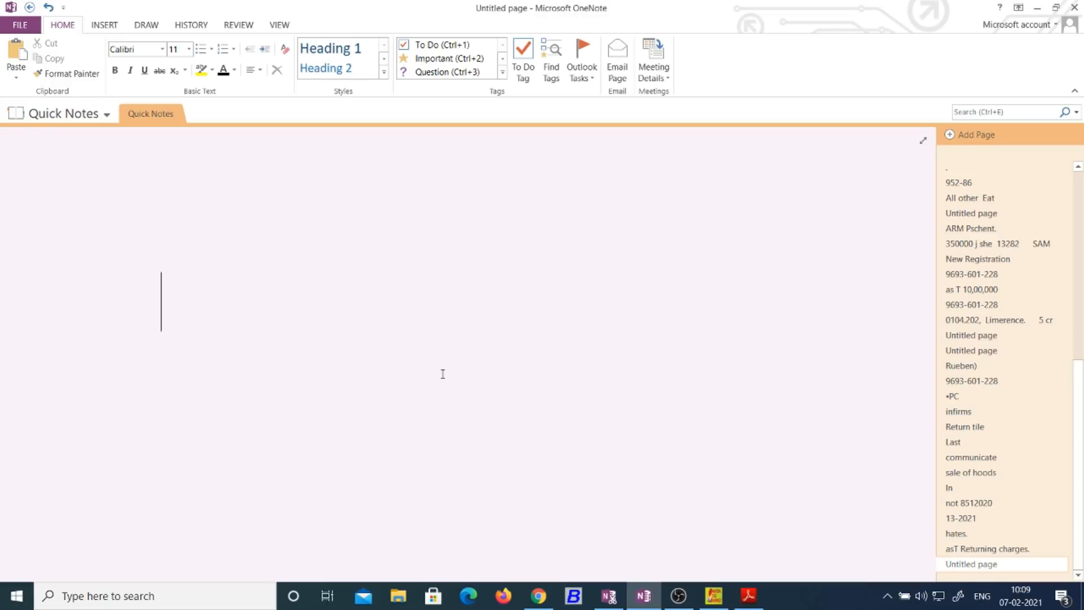
Step: Make a first ink mark on the blank OneNote page, then dismiss its options menu
{"action": "left_click", "coordinate": [443, 374]}
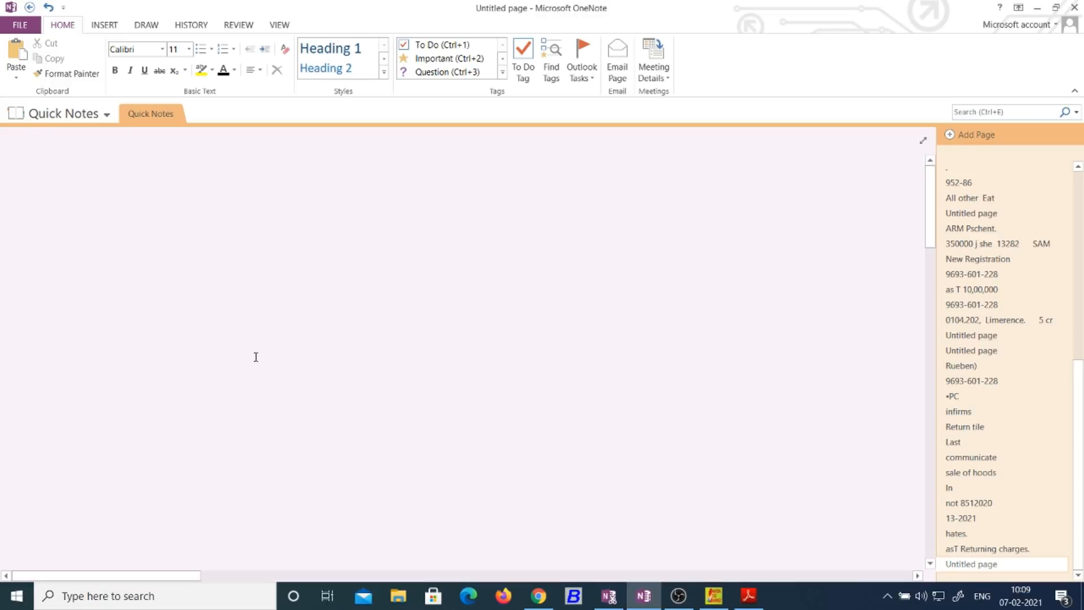
{"action": "left_click_drag", "start_coordinate": [206, 327], "coordinate": [211, 323]}
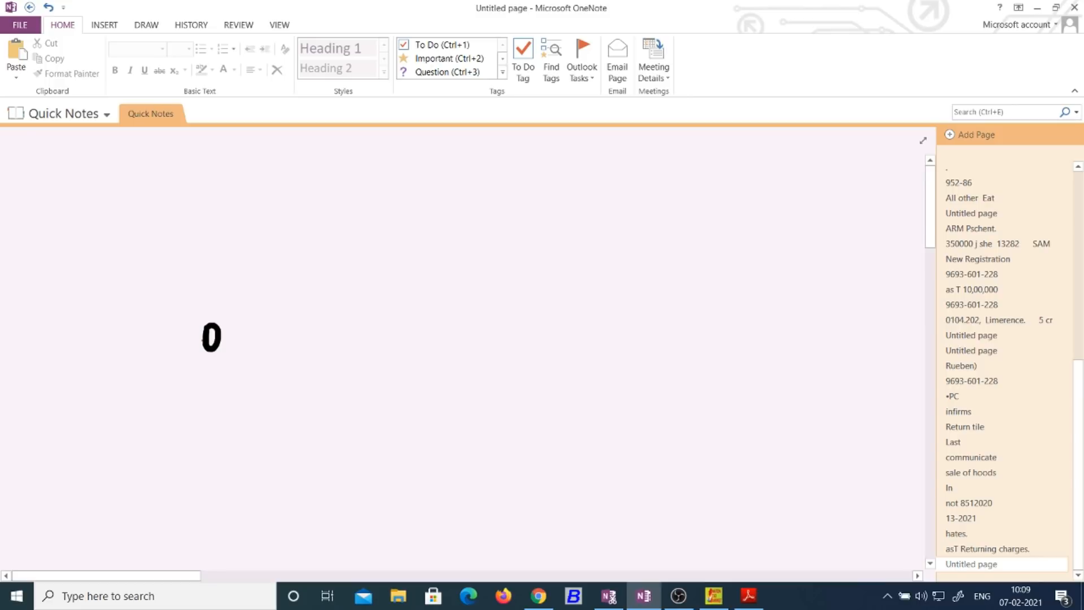
{"action": "right_click", "coordinate": [371, 294]}
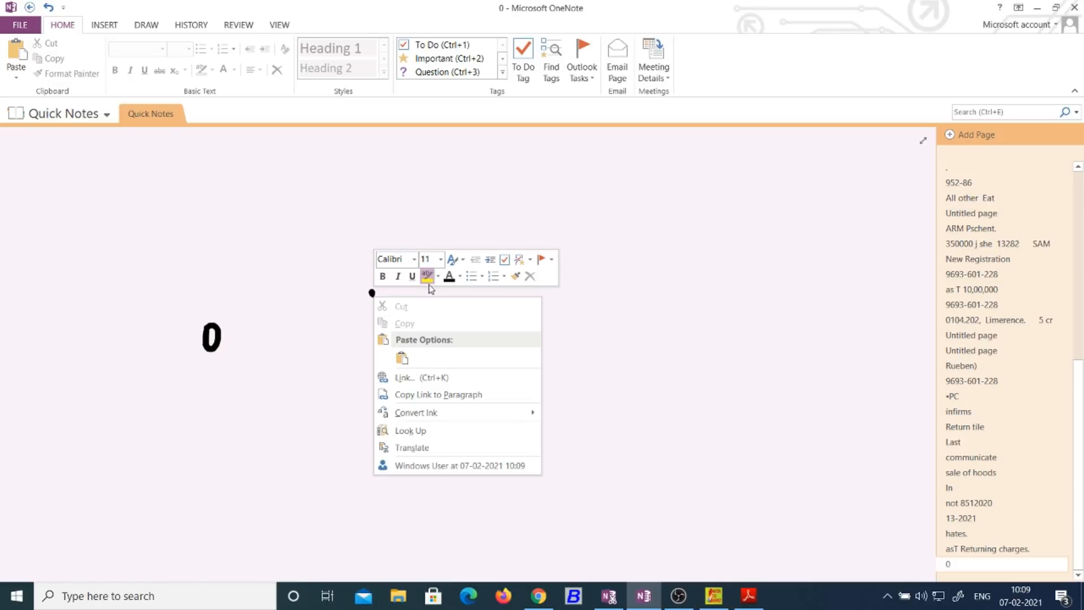
{"action": "left_click", "coordinate": [421, 294]}
{"action": "left_click", "coordinate": [430, 331]}
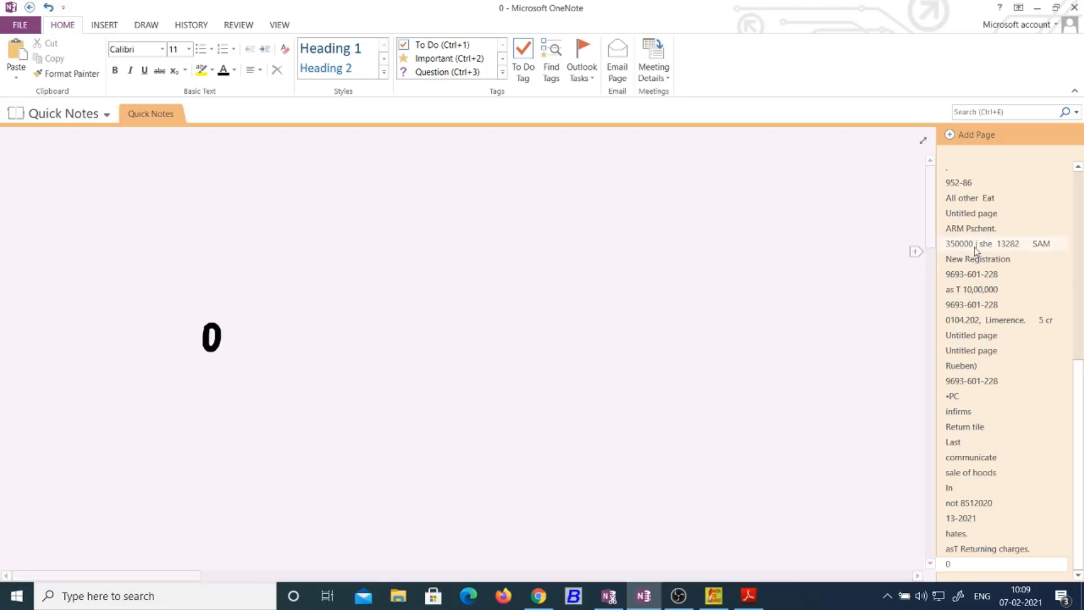
Step: Handwrite the letters IFF on the note page and circle them in ink
{"action": "left_click_drag", "start_coordinate": [932, 208], "coordinate": [936, 320]}
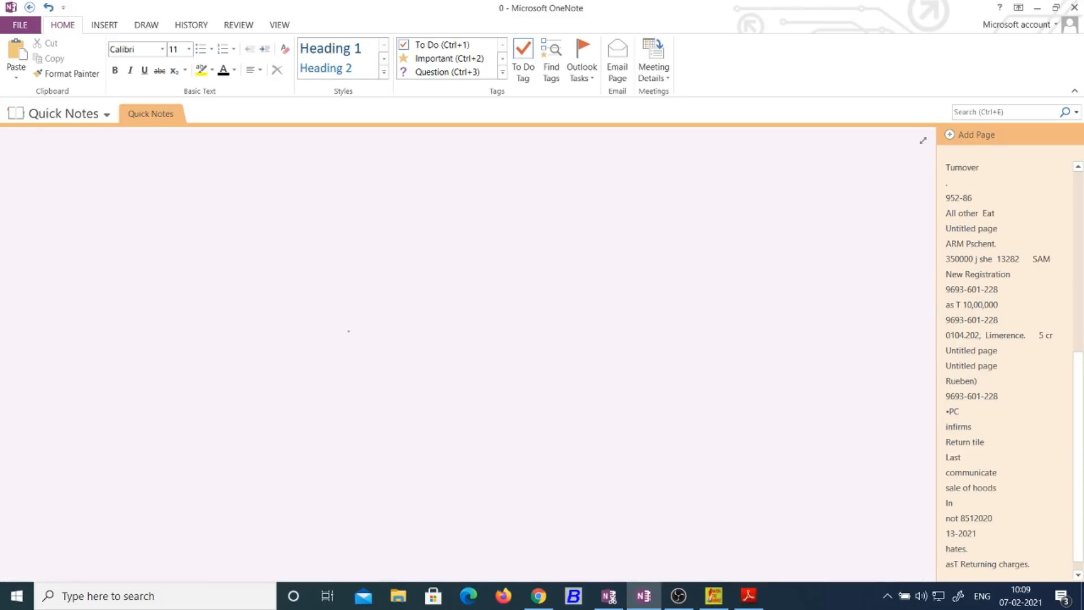
{"action": "left_click_drag", "start_coordinate": [316, 322], "coordinate": [321, 348]}
{"action": "mouse_move", "coordinate": [332, 324]}
{"action": "left_mouse_down"}
{"action": "mouse_move", "coordinate": [338, 341]}
{"action": "mouse_move", "coordinate": [341, 311]}
{"action": "left_mouse_up"}
{"action": "left_click_drag", "start_coordinate": [340, 330], "coordinate": [354, 320]}
{"action": "left_click_drag", "start_coordinate": [356, 307], "coordinate": [367, 329]}
{"action": "left_click_drag", "start_coordinate": [356, 307], "coordinate": [368, 298]}
{"action": "mouse_move", "coordinate": [365, 318]}
{"action": "left_mouse_down"}
{"action": "mouse_move", "coordinate": [375, 304]}
{"action": "mouse_move", "coordinate": [306, 301]}
{"action": "left_mouse_up"}
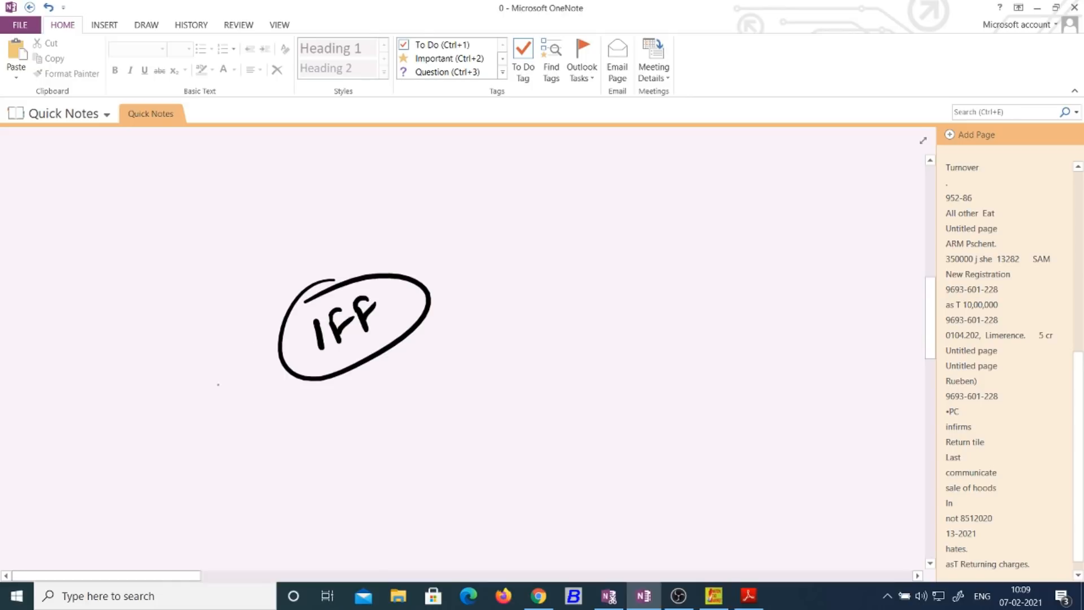
Step: Return to the GST portal IFF page and expand Downloads > Offline Tools
{"action": "left_click", "coordinate": [538, 596]}
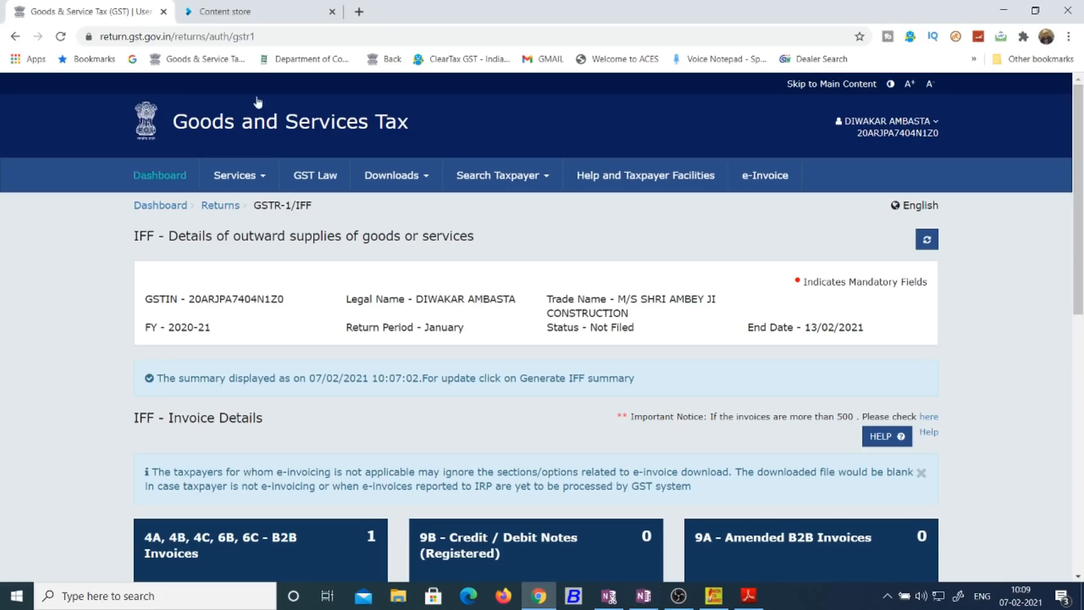
{"action": "scroll", "coordinate": [1080, 220], "scroll_direction": "down", "scroll_amount": 1}
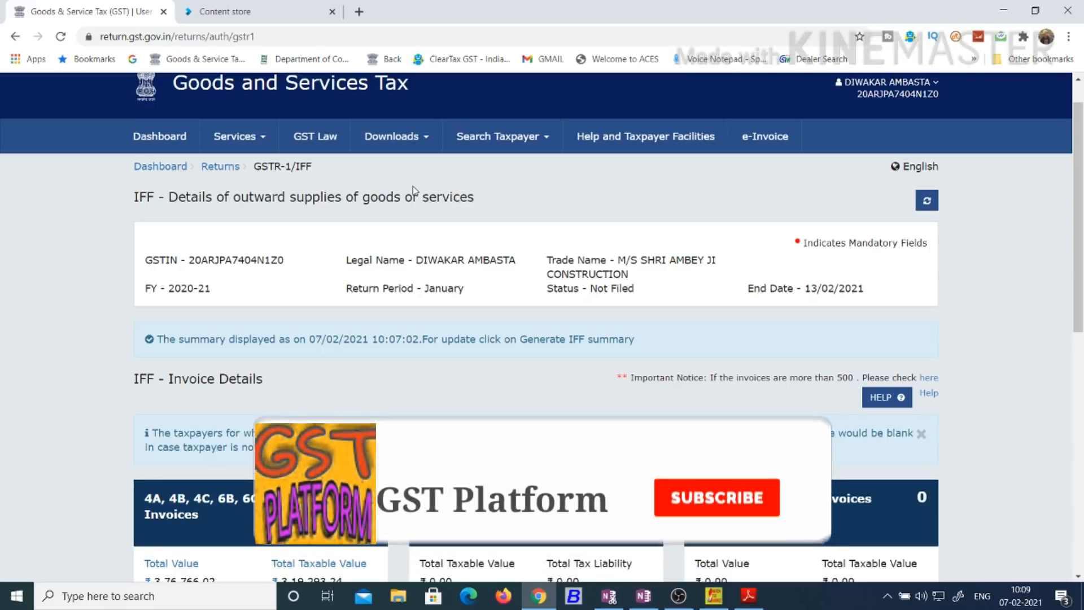
{"action": "mouse_move", "coordinate": [409, 146]}
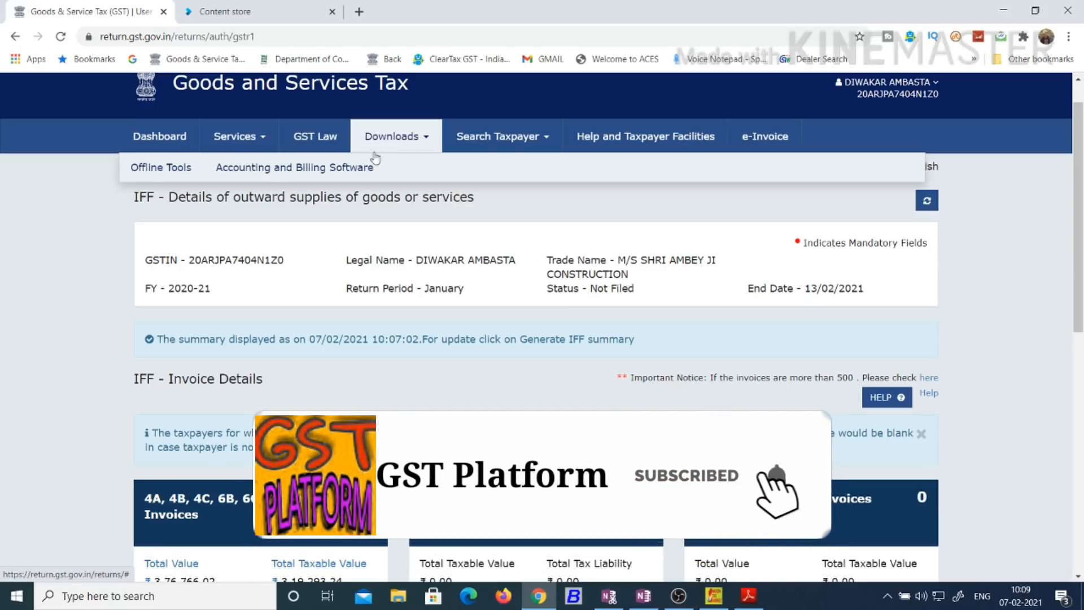
{"action": "mouse_move", "coordinate": [159, 163]}
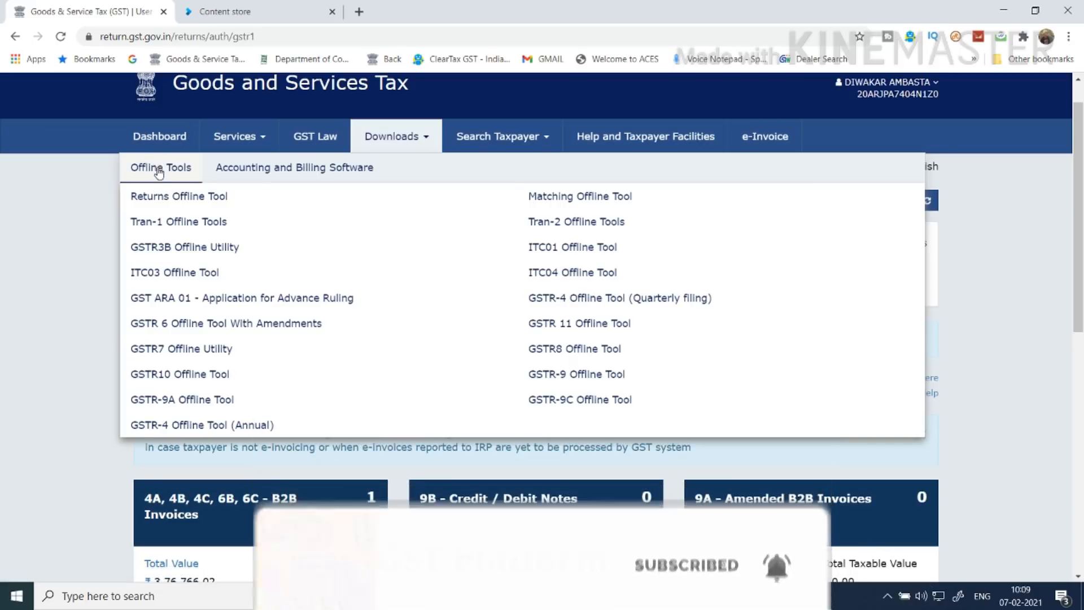
Step: View the Returns Offline Tool download page, marking its V3.0.0 version heading, then bring up GST Offline Tool
{"action": "left_click", "coordinate": [164, 198]}
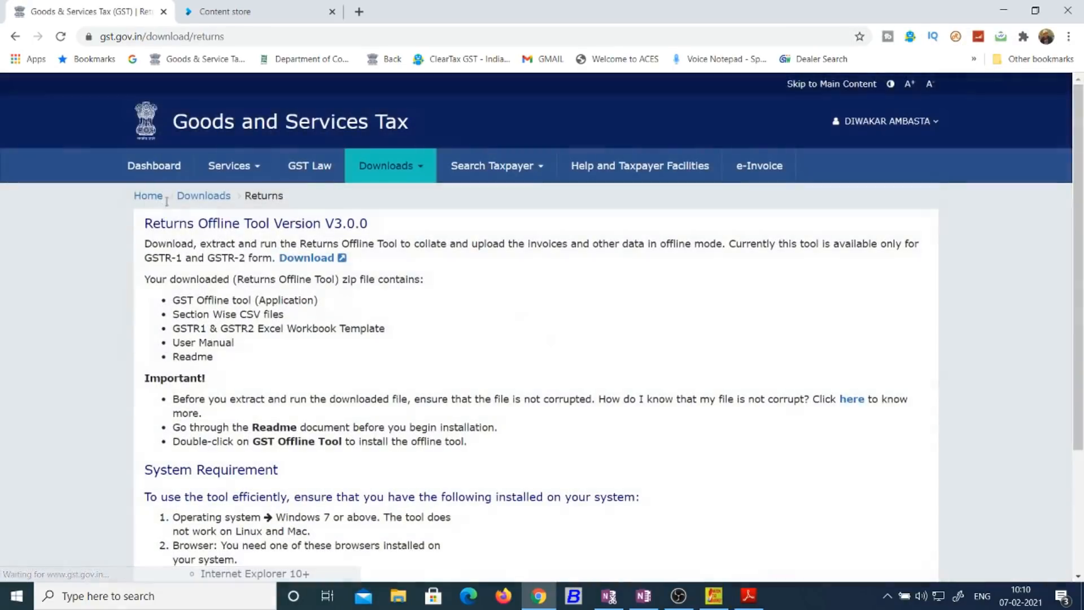
{"action": "left_click_drag", "start_coordinate": [321, 224], "coordinate": [374, 230]}
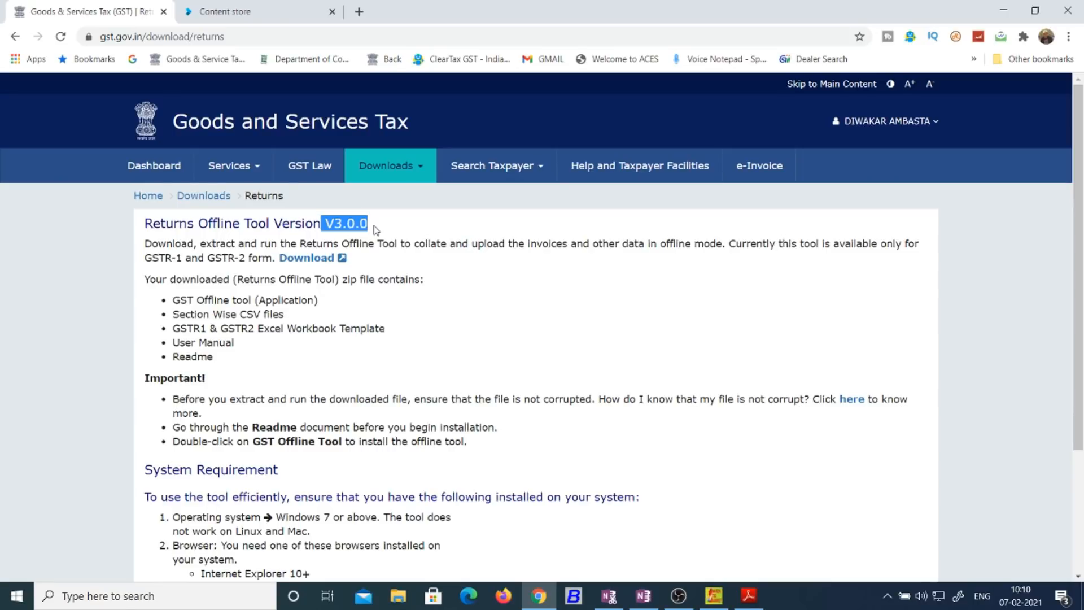
{"action": "scroll", "coordinate": [1083, 209], "scroll_direction": "down", "scroll_amount": 1}
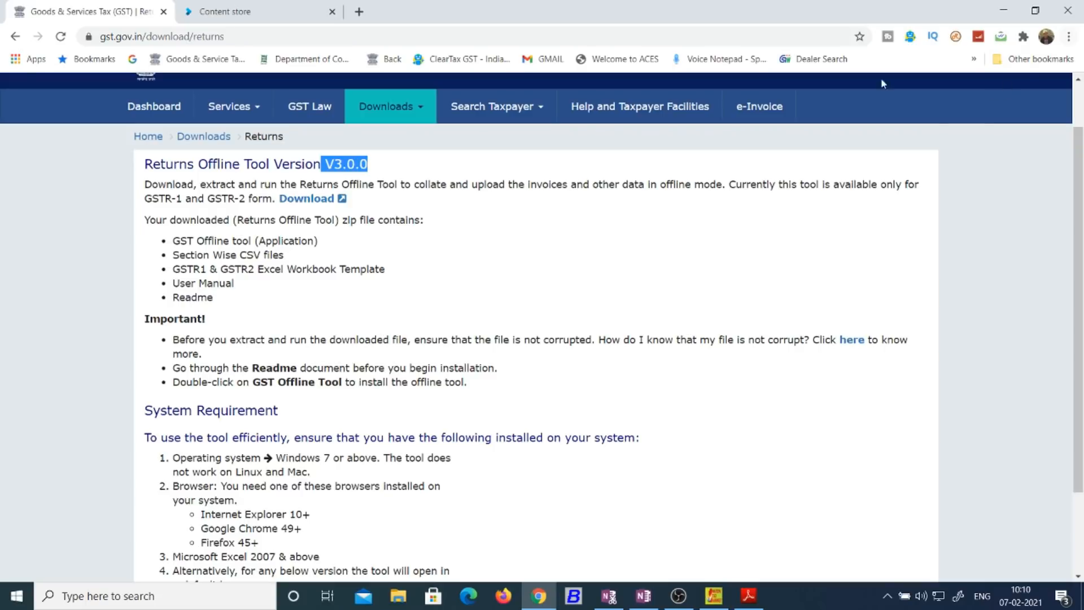
{"action": "left_click", "coordinate": [154, 162]}
{"action": "left_click_drag", "start_coordinate": [154, 162], "coordinate": [397, 168]}
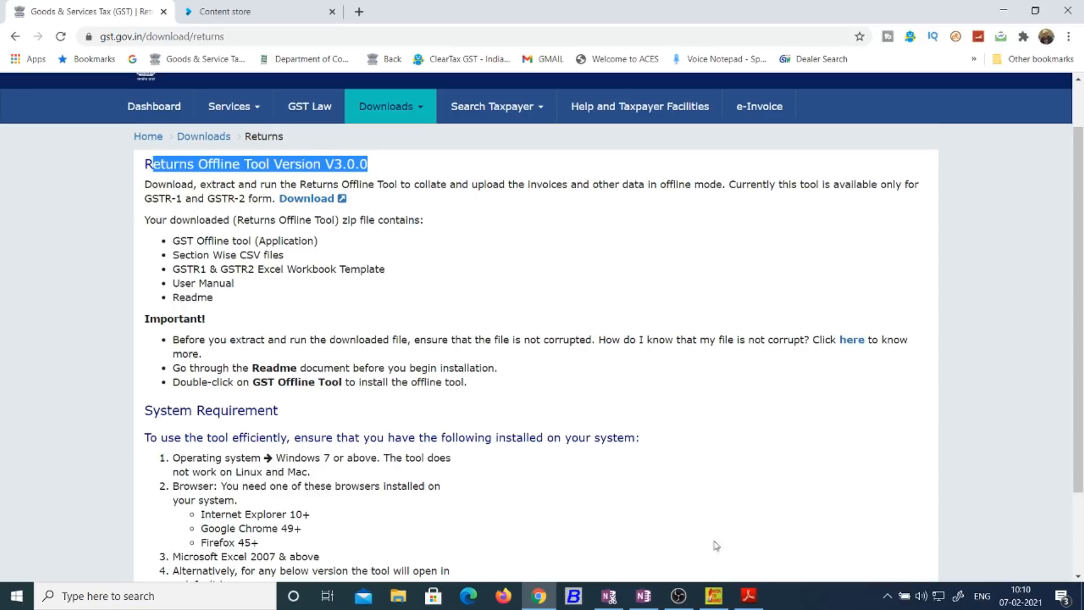
{"action": "left_click", "coordinate": [710, 599]}
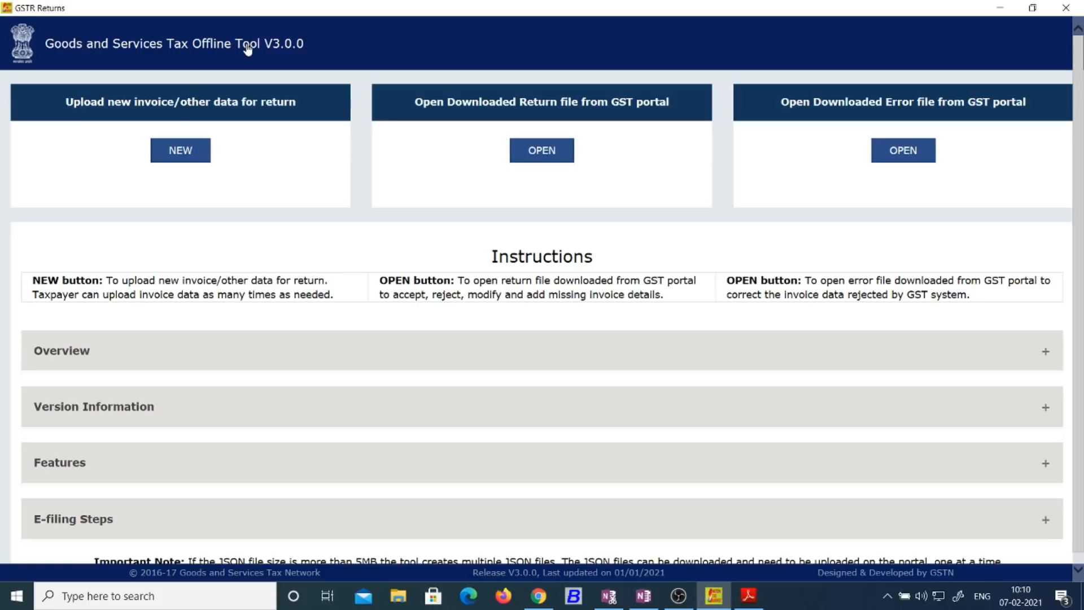
{"action": "left_click_drag", "start_coordinate": [325, 48], "coordinate": [371, 236]}
Step: Start a new return, choose GSTR-1/IFF, and begin the supplier GSTIN with 20
{"action": "left_click", "coordinate": [195, 168]}
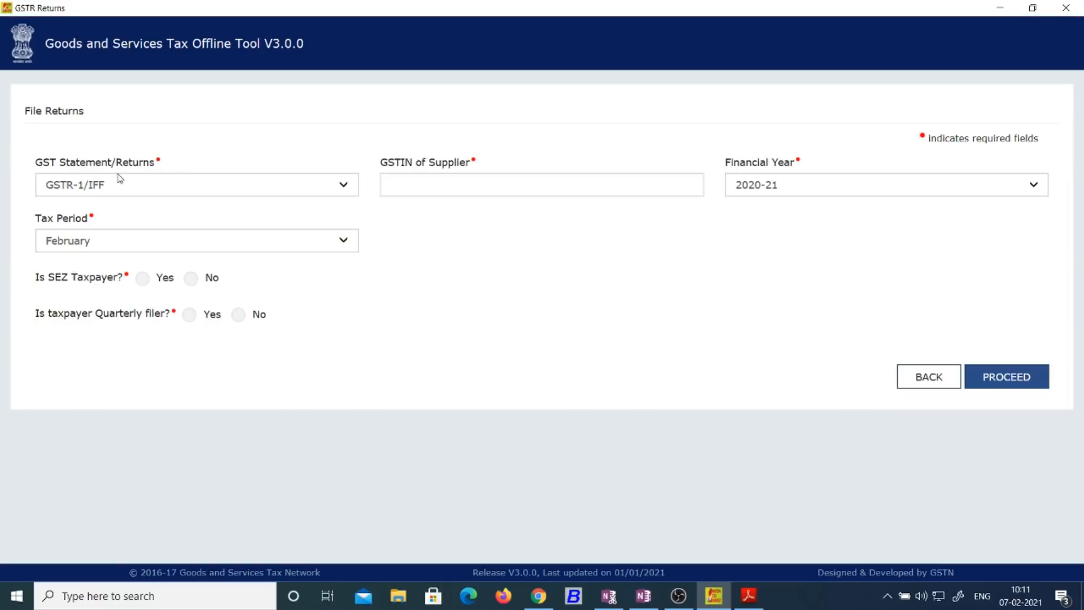
{"action": "left_click", "coordinate": [206, 182]}
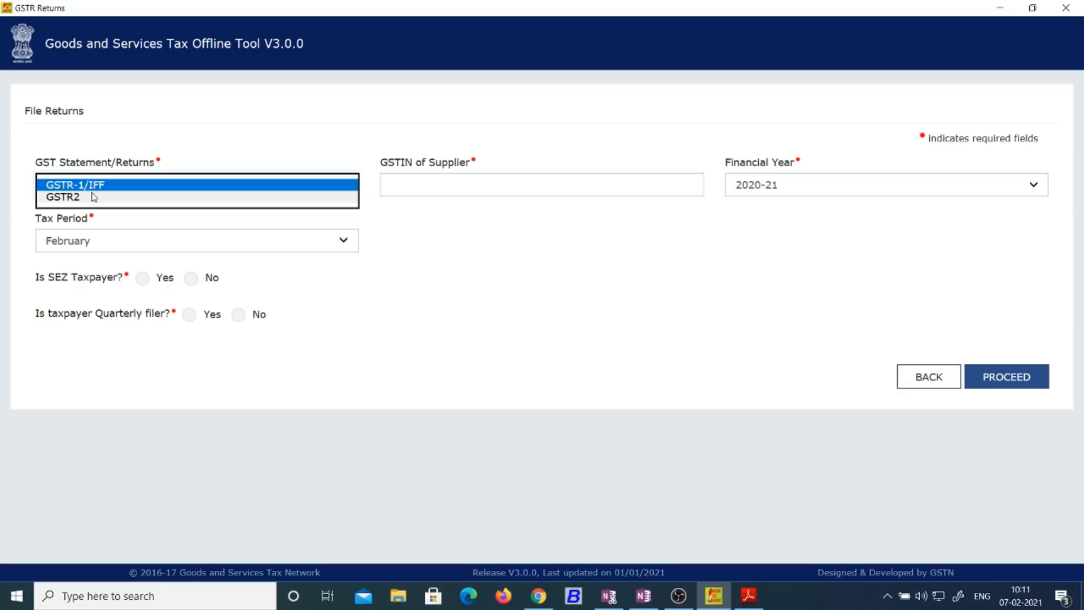
{"action": "left_click", "coordinate": [86, 189]}
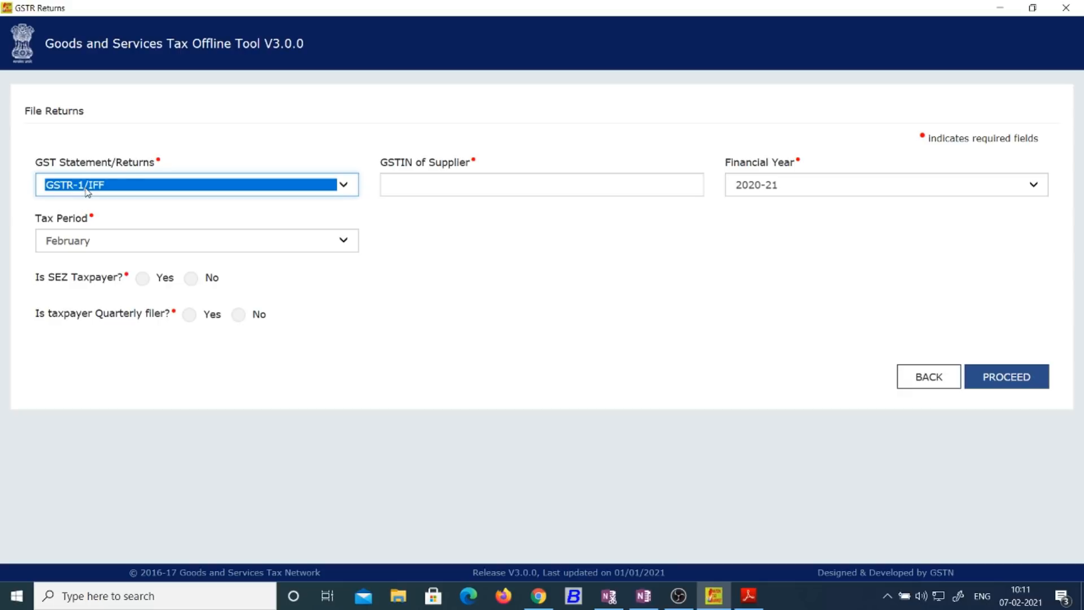
{"action": "left_click", "coordinate": [566, 249]}
{"action": "left_click", "coordinate": [562, 182]}
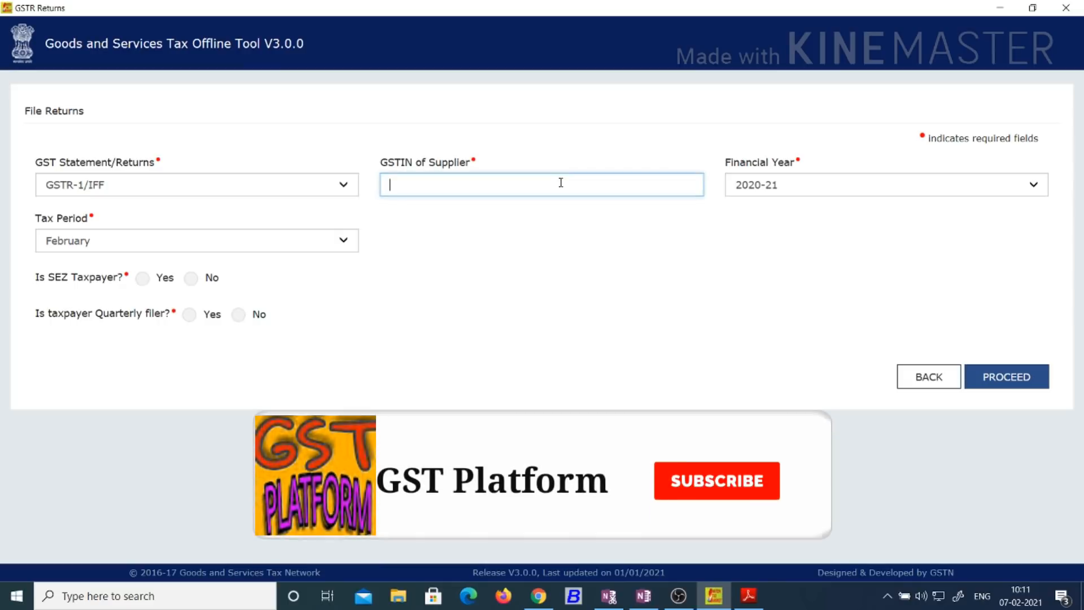
{"action": "type", "text": "20"}
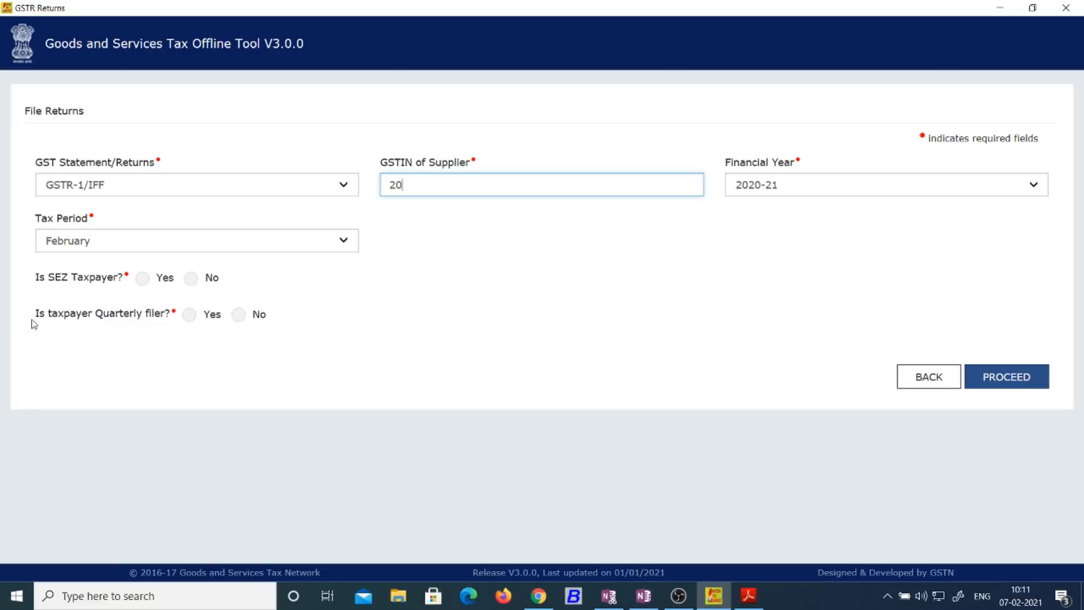
Step: Answer Yes to the quarterly filer question
{"action": "left_click_drag", "start_coordinate": [34, 313], "coordinate": [164, 329]}
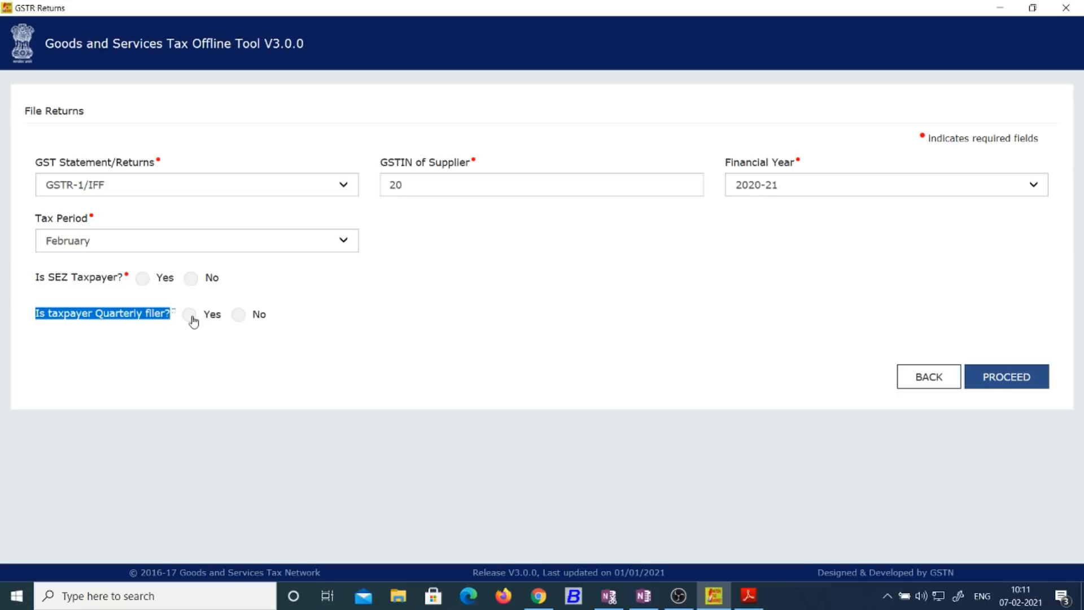
{"action": "left_click", "coordinate": [237, 318]}
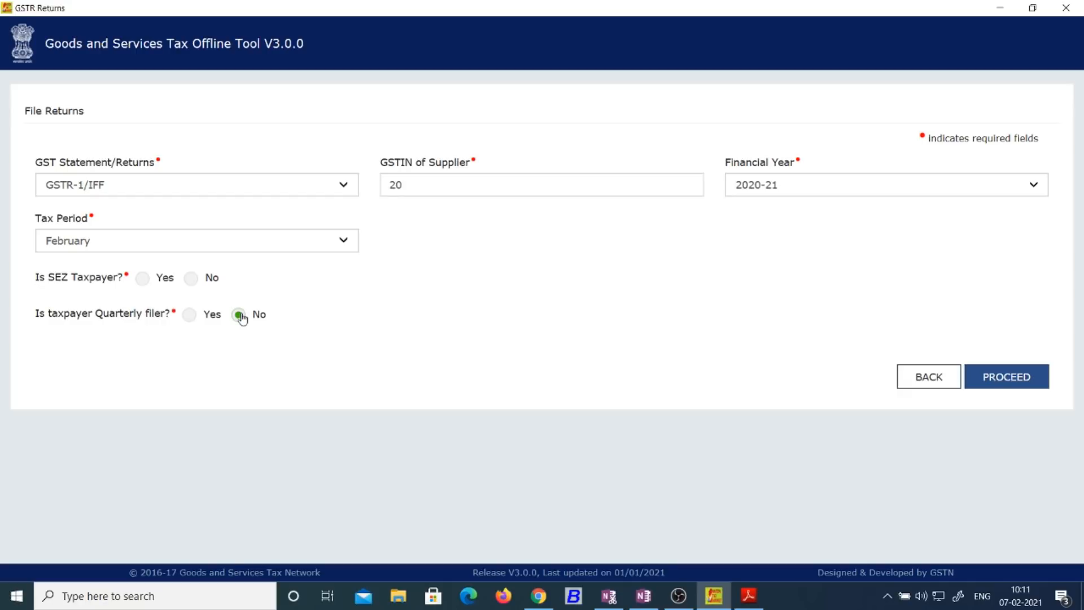
{"action": "left_click", "coordinate": [191, 316]}
{"action": "left_click", "coordinate": [431, 188]}
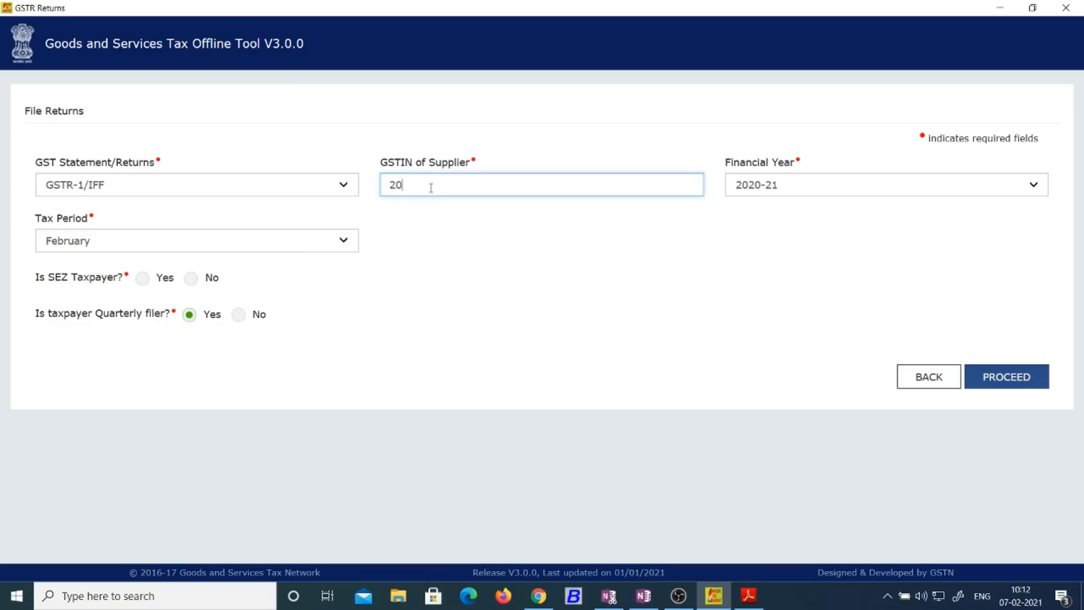
Step: Finish the supplier GSTIN, keep 2020-21, pick January, set SEZ to No and proceed
{"action": "left_click", "coordinate": [797, 186]}
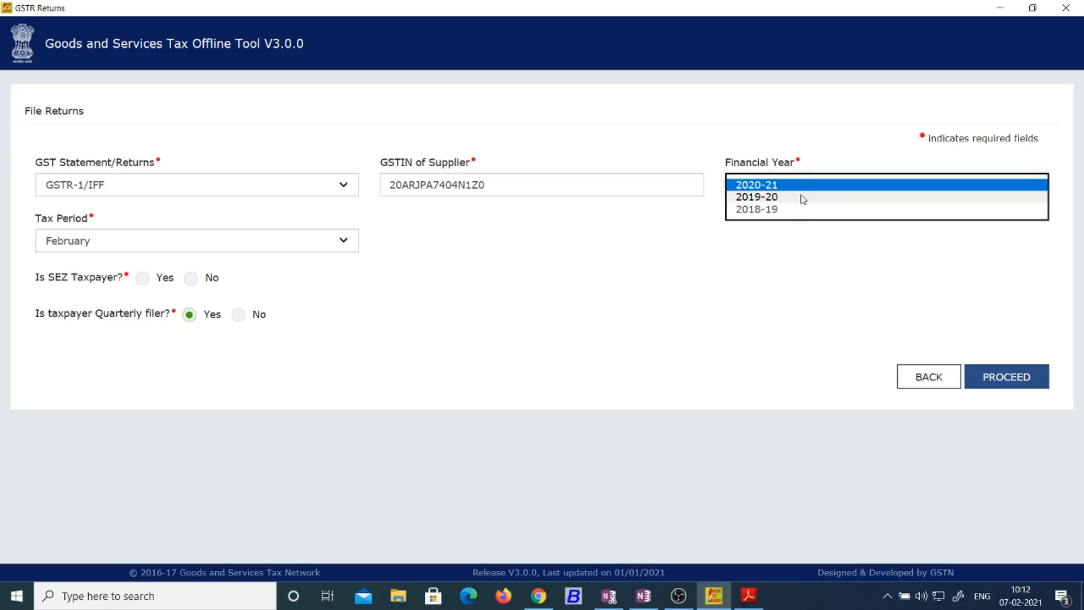
{"action": "left_click", "coordinate": [808, 186]}
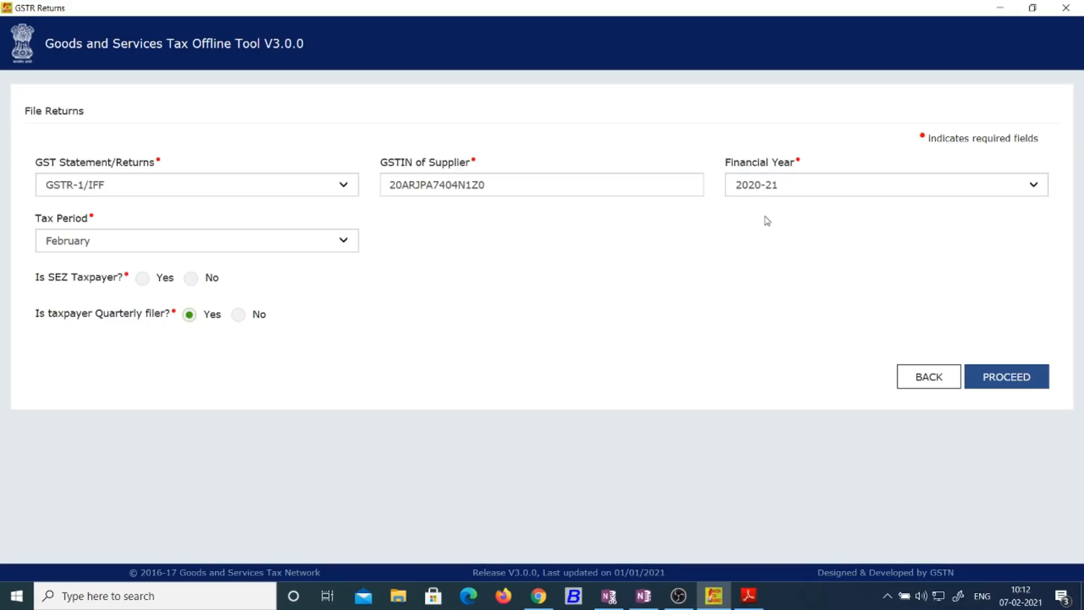
{"action": "left_click", "coordinate": [97, 246]}
{"action": "left_click", "coordinate": [97, 229]}
{"action": "left_click", "coordinate": [190, 278]}
{"action": "left_click", "coordinate": [1003, 377]}
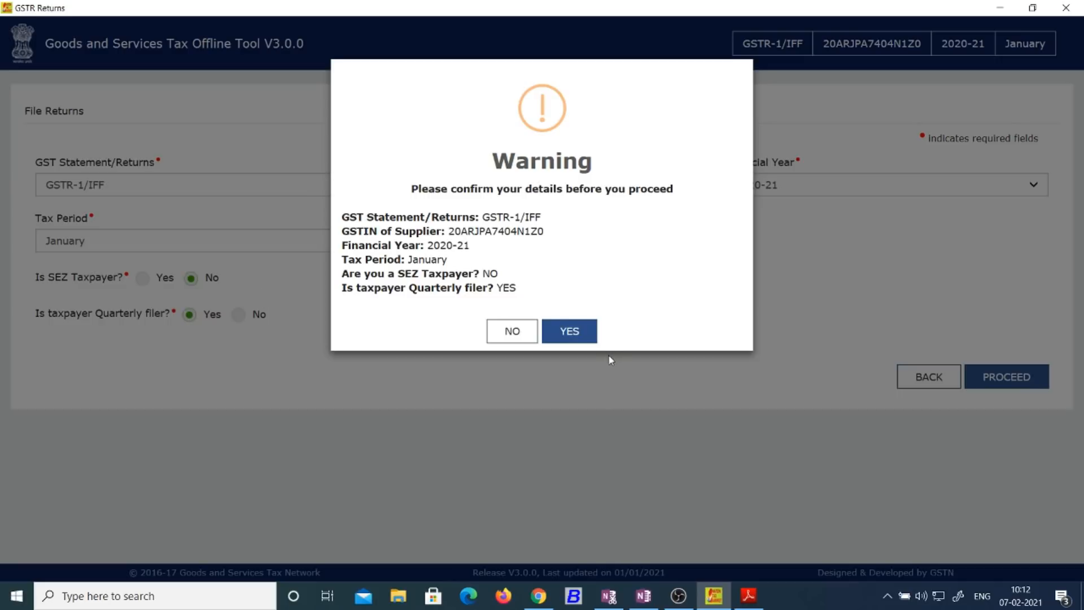
Step: Confirm the return details, open the section list, then switch to the GST PLATFORM flyer PDF
{"action": "left_click", "coordinate": [577, 326]}
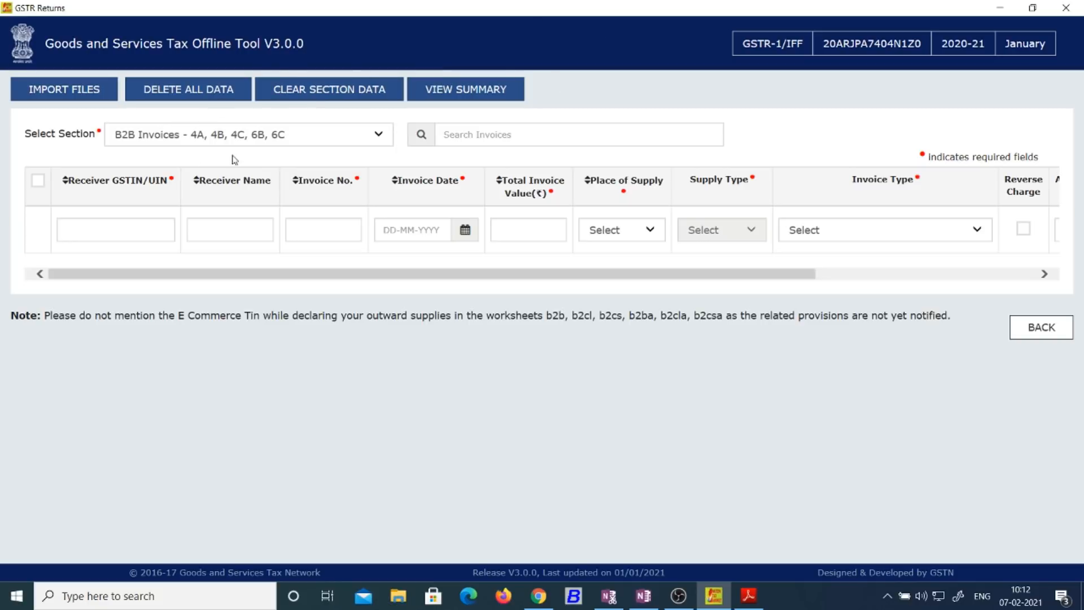
{"action": "left_click", "coordinate": [259, 141]}
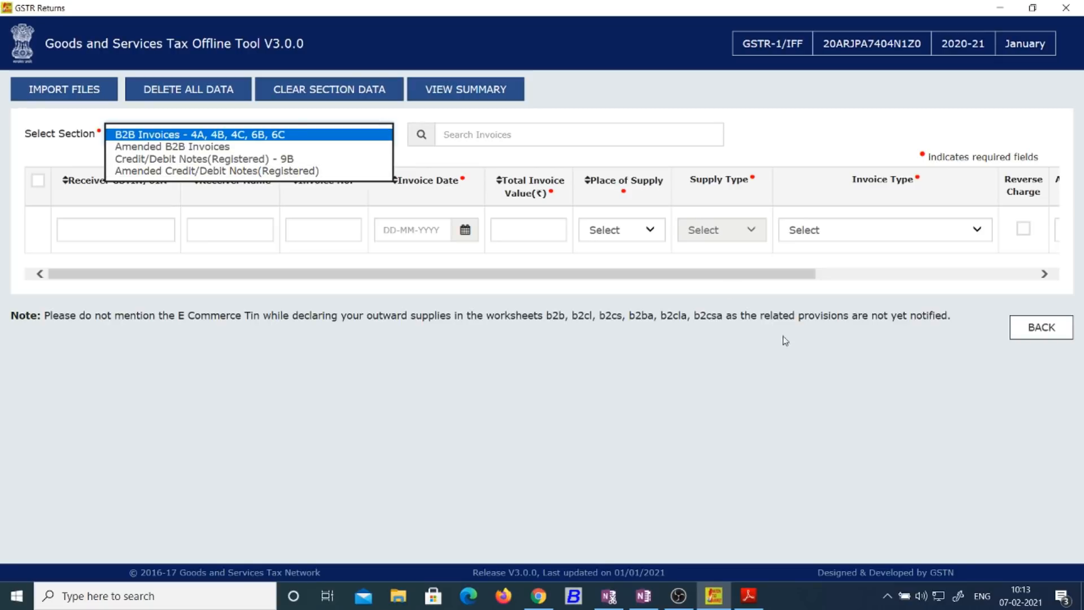
{"action": "left_click", "coordinate": [748, 596]}
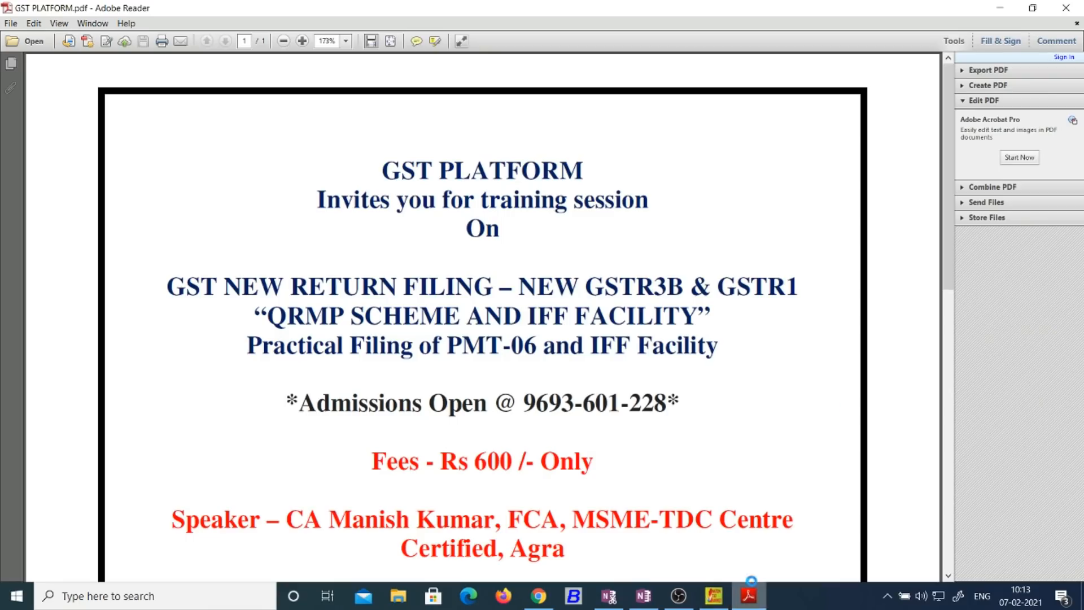
Step: Highlight the flyer's date, contact number and 11.00 A.M. to 2 P.M. timings in yellow
{"action": "left_click_drag", "start_coordinate": [951, 224], "coordinate": [950, 259]}
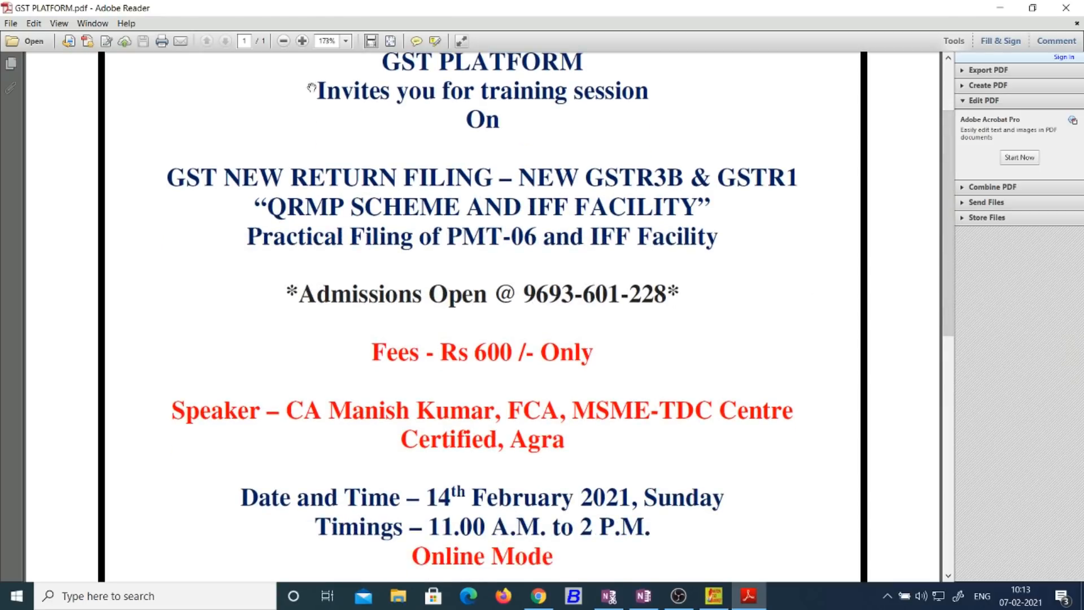
{"action": "left_click", "coordinate": [435, 41]}
{"action": "left_click_drag", "start_coordinate": [425, 497], "coordinate": [728, 497]}
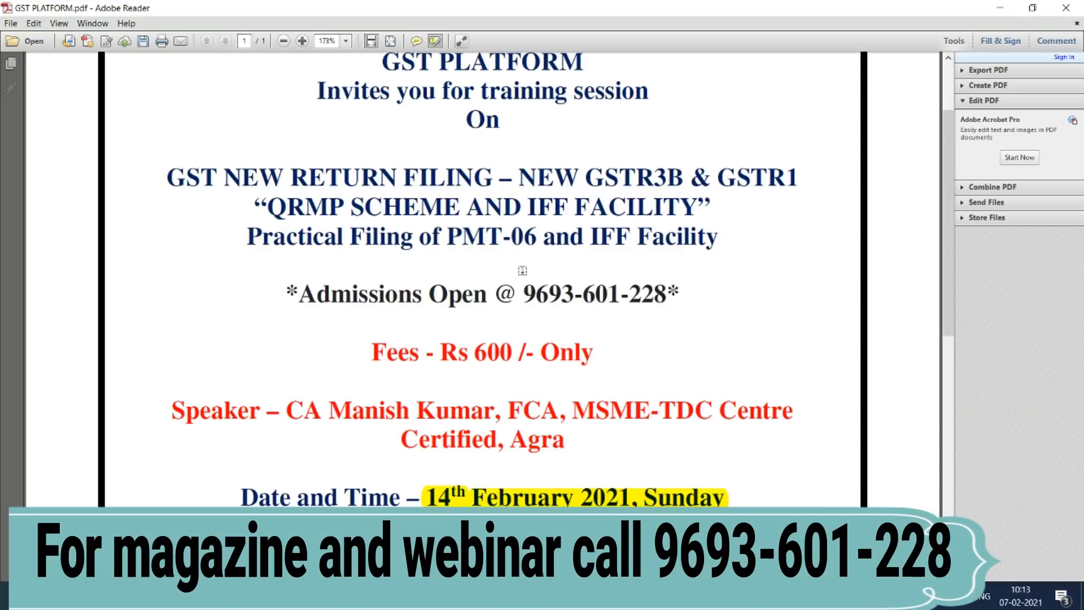
{"action": "left_click_drag", "start_coordinate": [533, 293], "coordinate": [659, 294]}
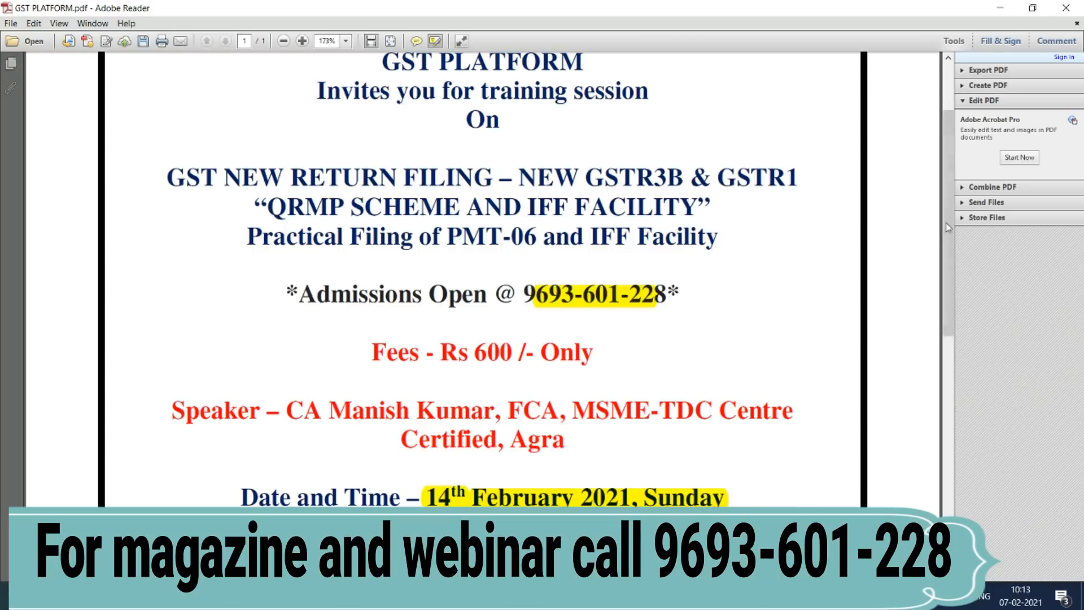
{"action": "scroll", "coordinate": [949, 228], "scroll_direction": "down", "scroll_amount": 8}
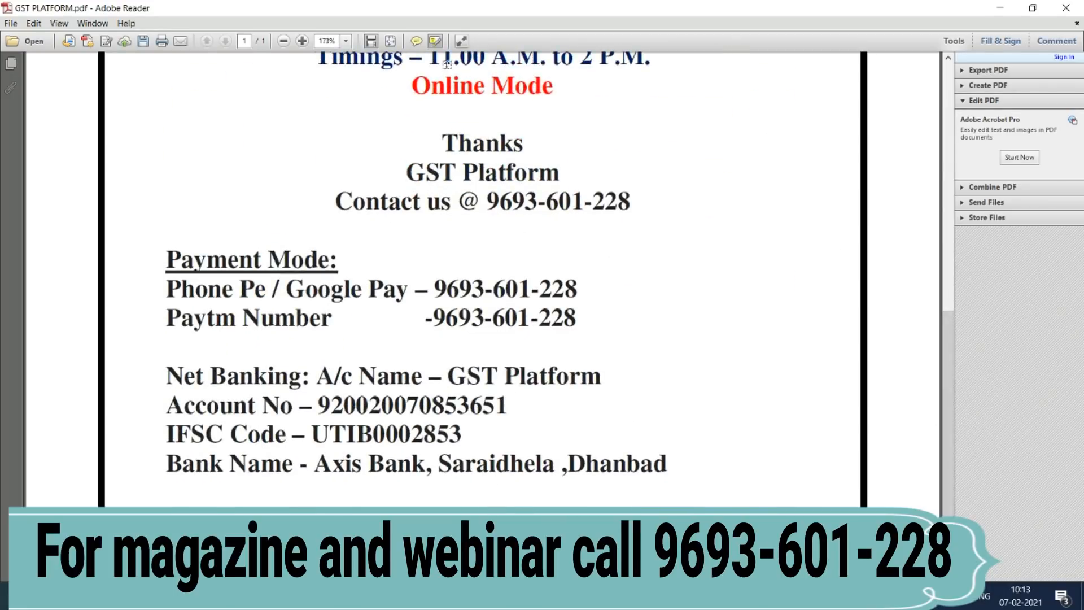
{"action": "left_click_drag", "start_coordinate": [446, 64], "coordinate": [649, 64]}
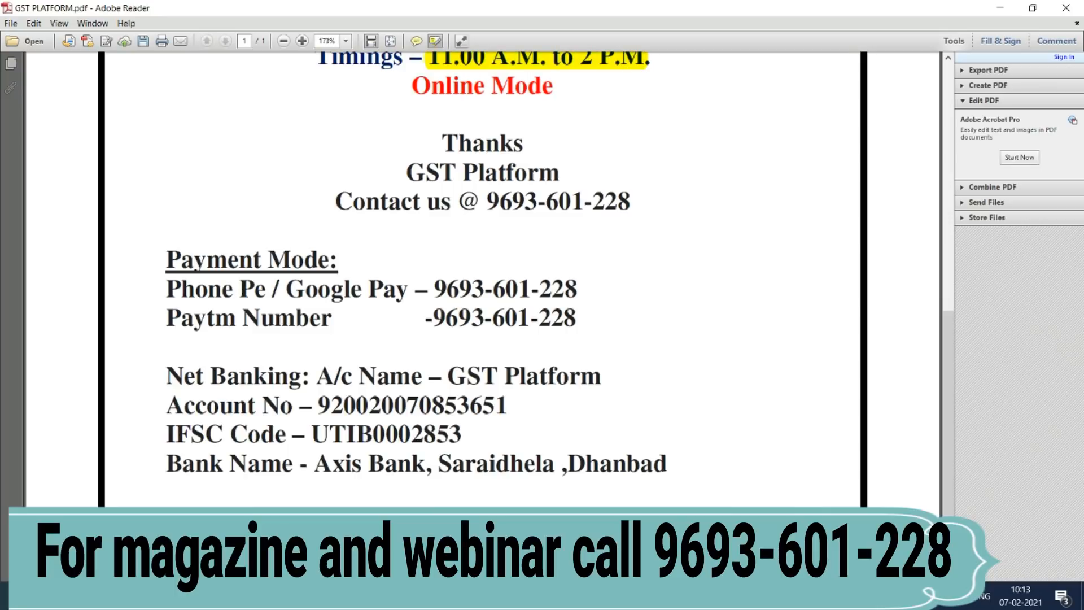
{"action": "left_click", "coordinate": [714, 595]}
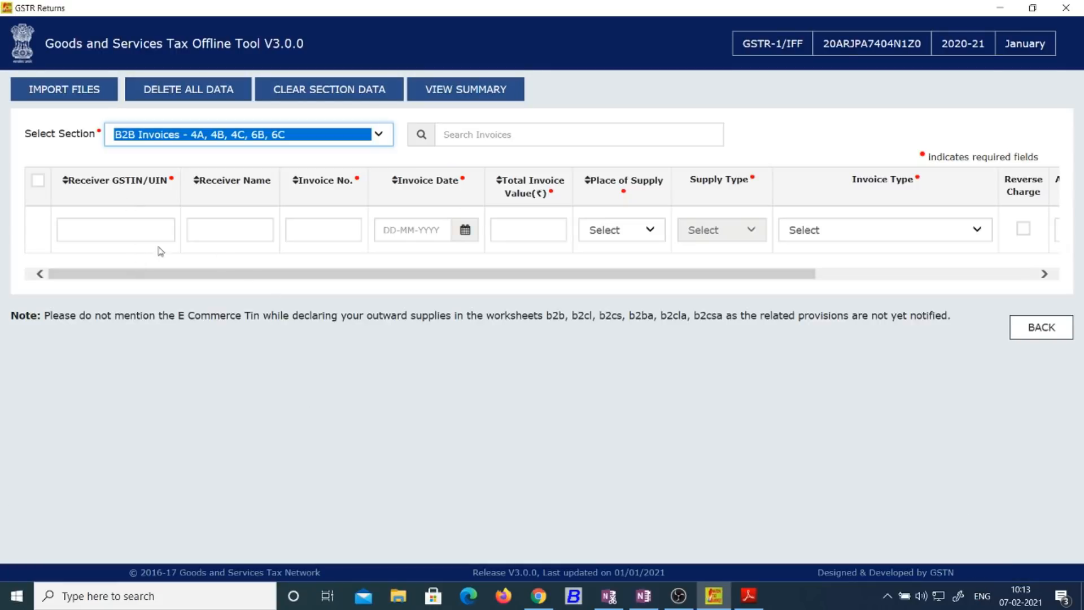
Step: Change quarterly filer to No, re-confirm the details, then go back to the form
{"action": "left_click", "coordinate": [1041, 328]}
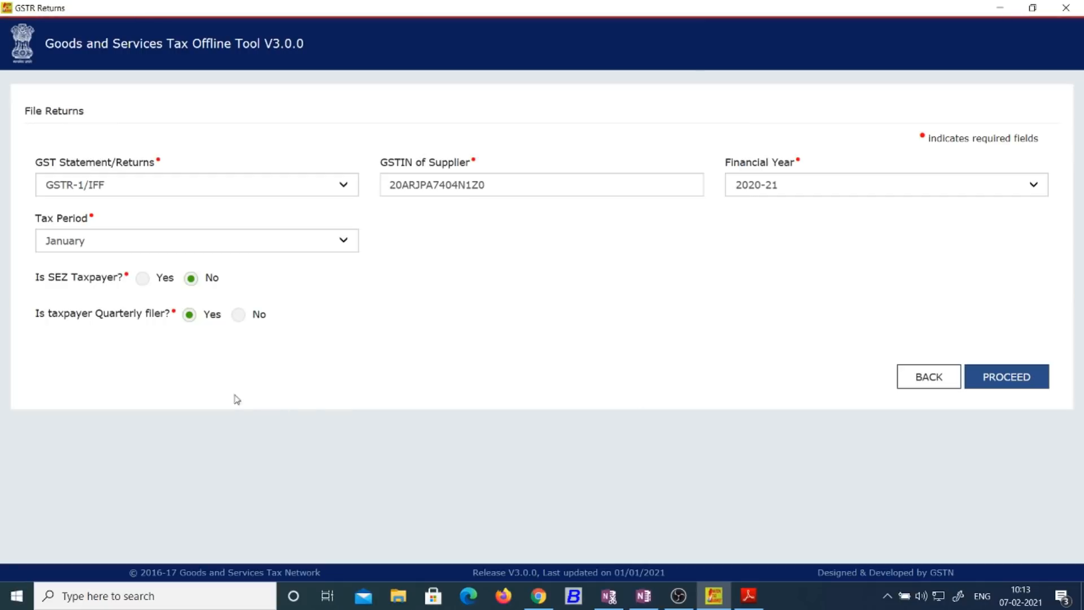
{"action": "left_click", "coordinate": [239, 317]}
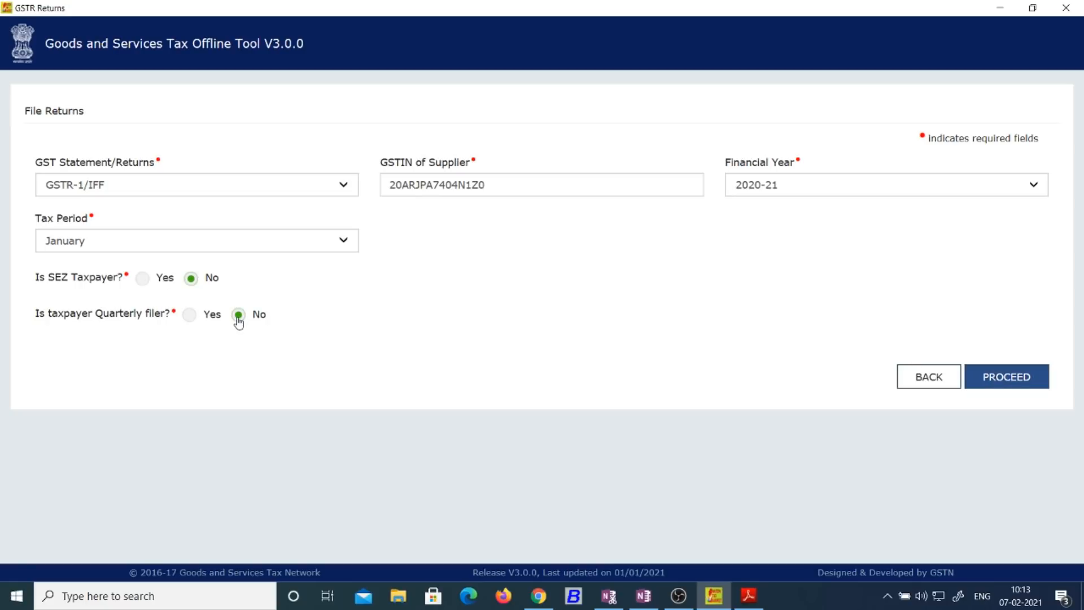
{"action": "left_click", "coordinate": [1010, 376]}
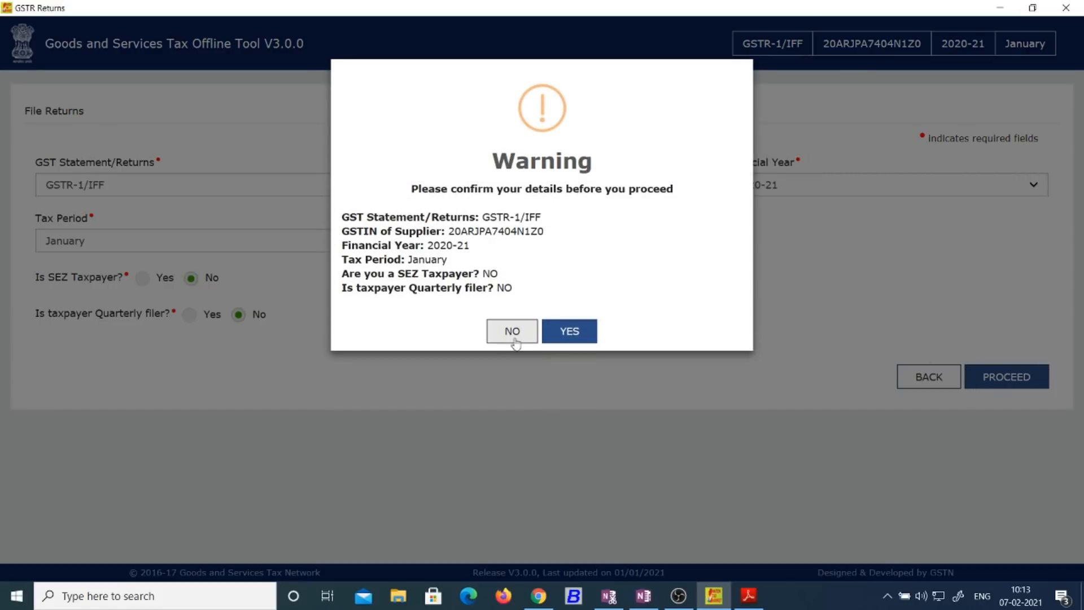
{"action": "left_click", "coordinate": [571, 333]}
{"action": "left_click", "coordinate": [186, 134]}
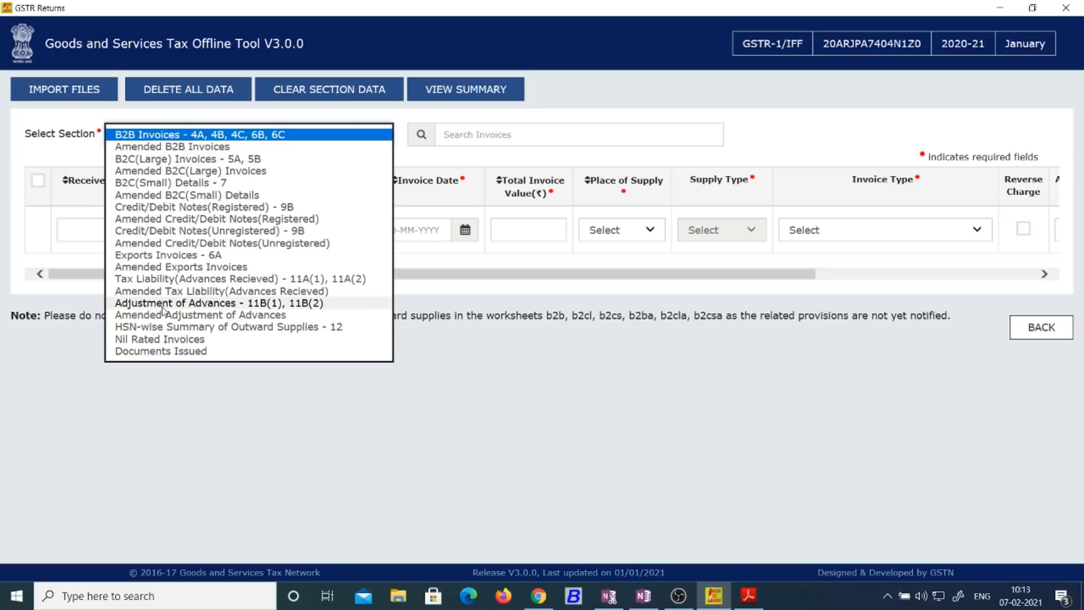
{"action": "left_click", "coordinate": [489, 297]}
{"action": "left_click", "coordinate": [1048, 335]}
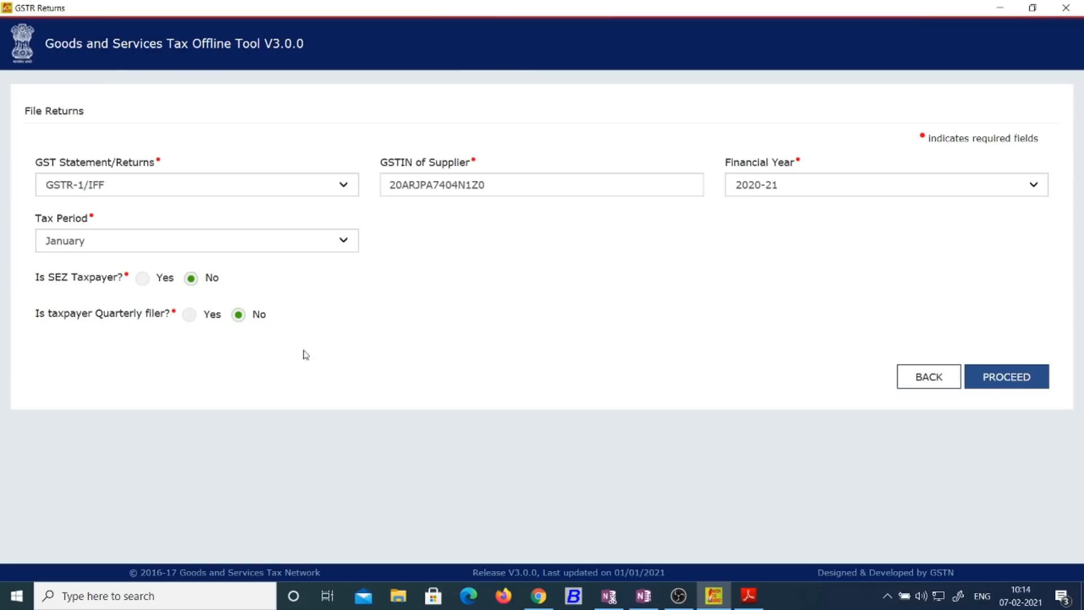
Step: Switch quarterly filer back to Yes, confirm, and open the B2B Invoices section
{"action": "left_click", "coordinate": [190, 315]}
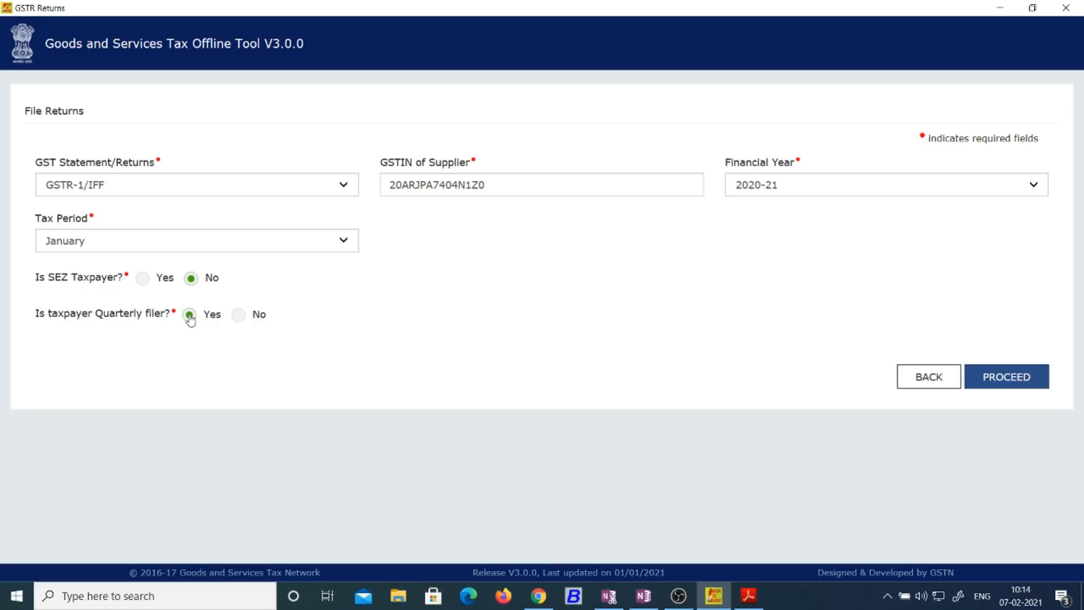
{"action": "left_click", "coordinate": [997, 382]}
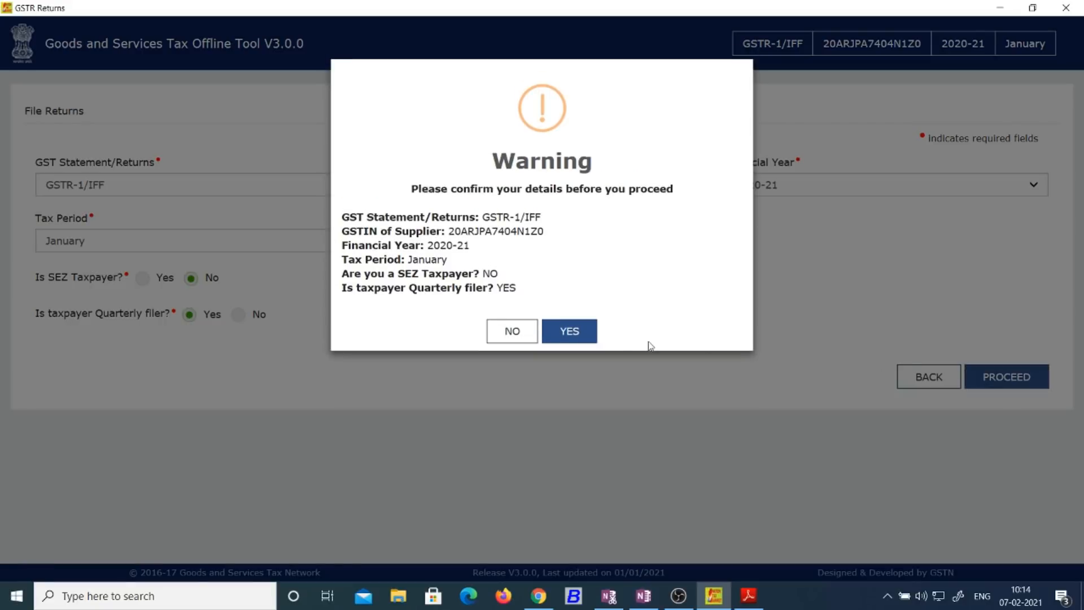
{"action": "left_click", "coordinate": [554, 351]}
{"action": "left_click", "coordinate": [334, 145]}
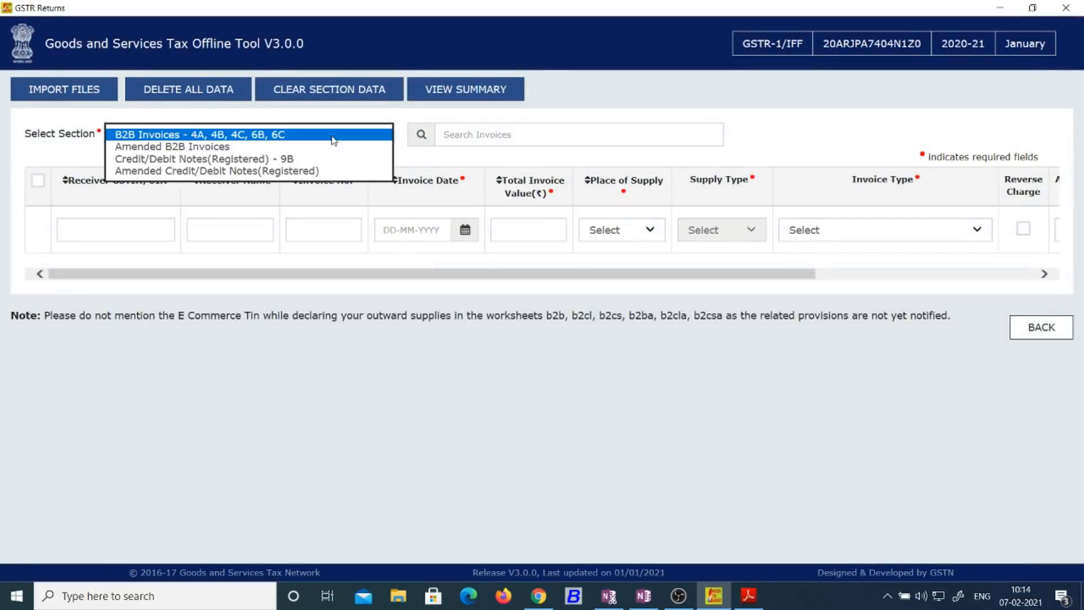
{"action": "left_click", "coordinate": [348, 135]}
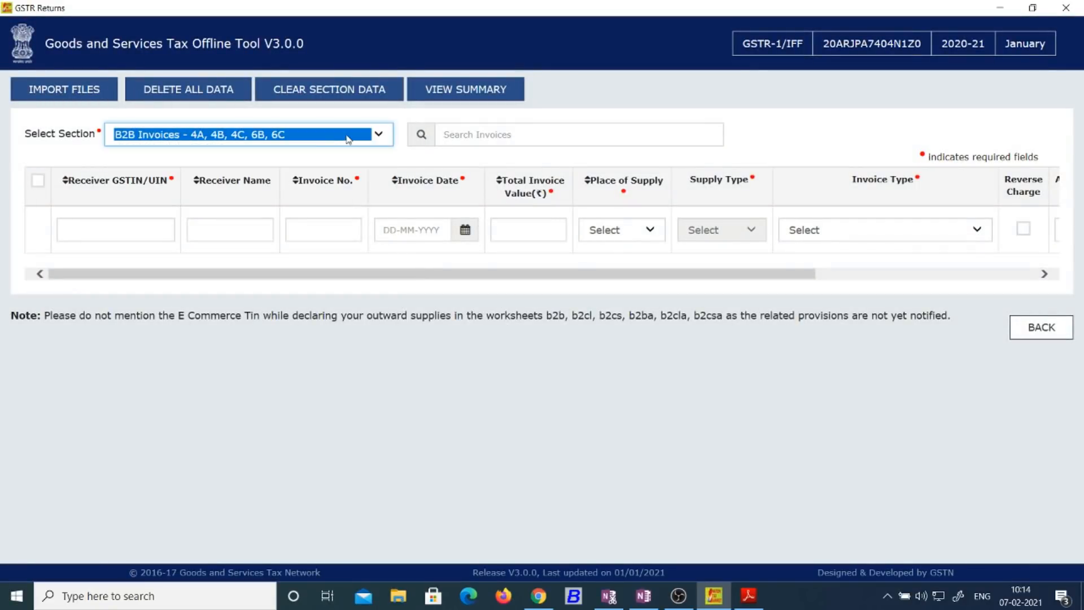
Step: Enter the receiver's GSTIN, correcting a typo, and leave the receiver name blank
{"action": "left_click", "coordinate": [133, 230]}
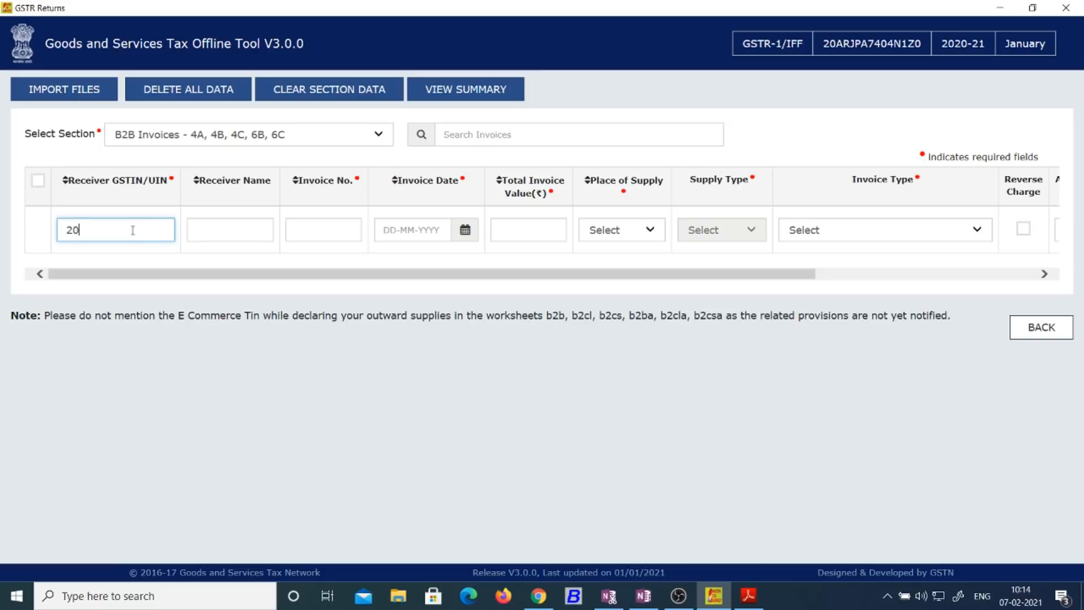
{"action": "key", "text": "Tab"}
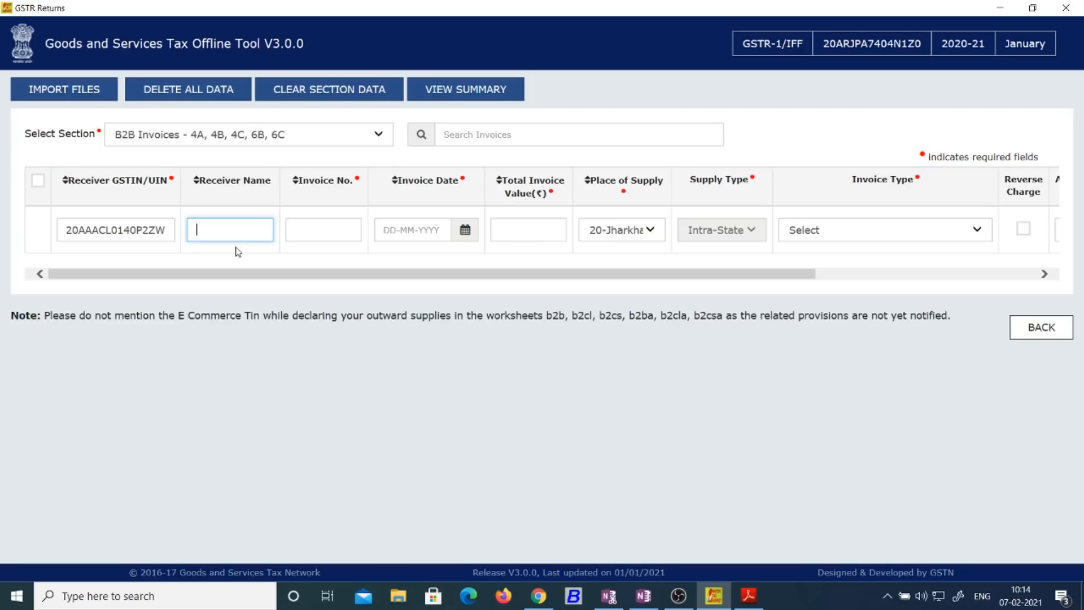
{"action": "left_click", "coordinate": [260, 217]}
Step: Enter invoice number 07, date 31-12-2020 and total value 376766
{"action": "left_click", "coordinate": [341, 235]}
{"action": "type", "text": "07"}
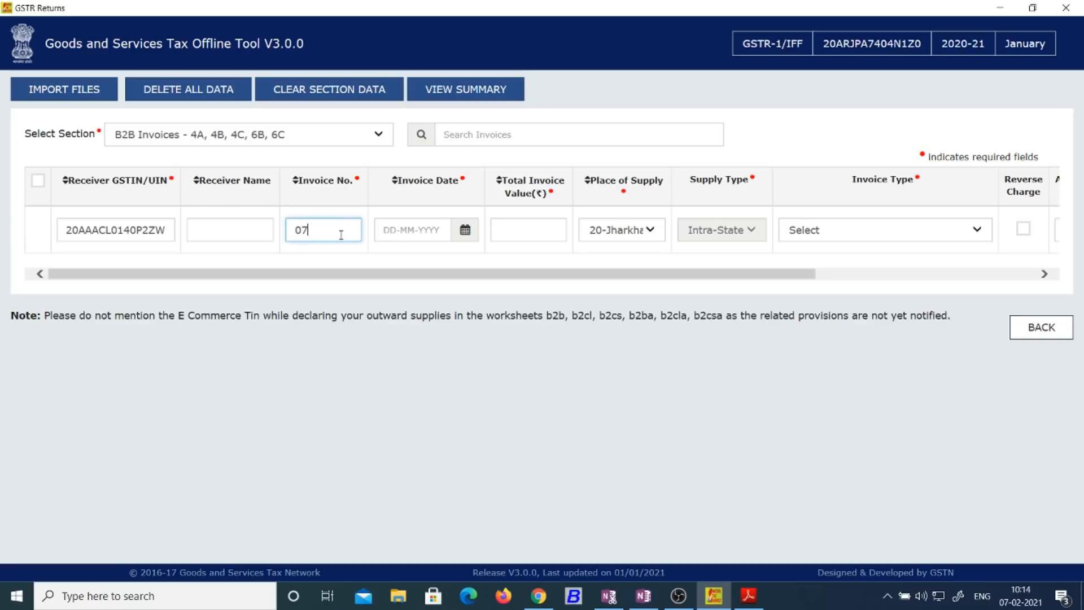
{"action": "key", "text": "Tab"}
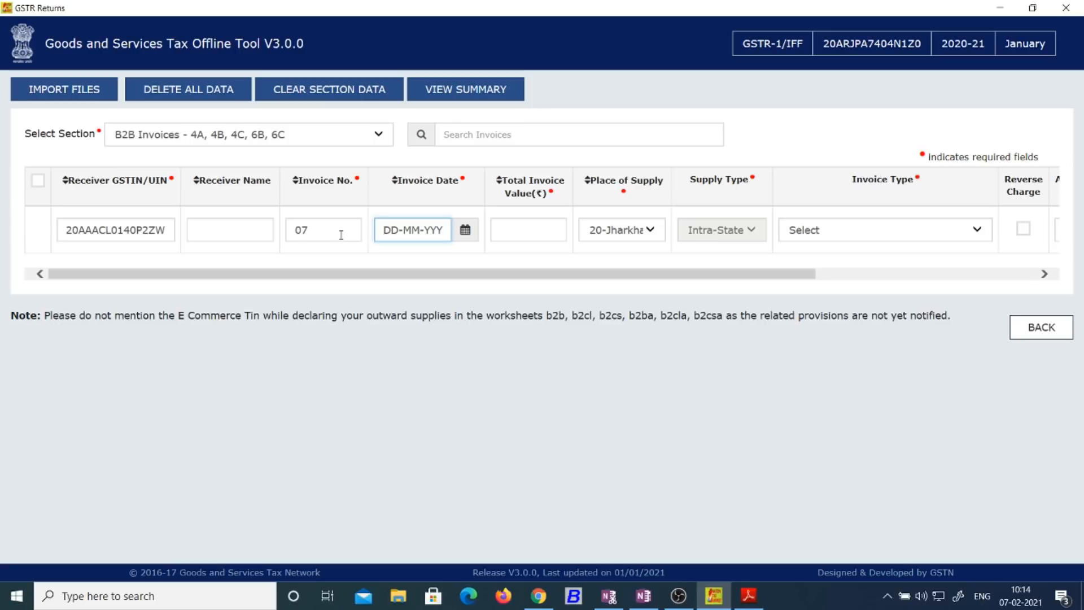
{"action": "type", "text": "31-12-2020"}
{"action": "left_click", "coordinate": [527, 230]}
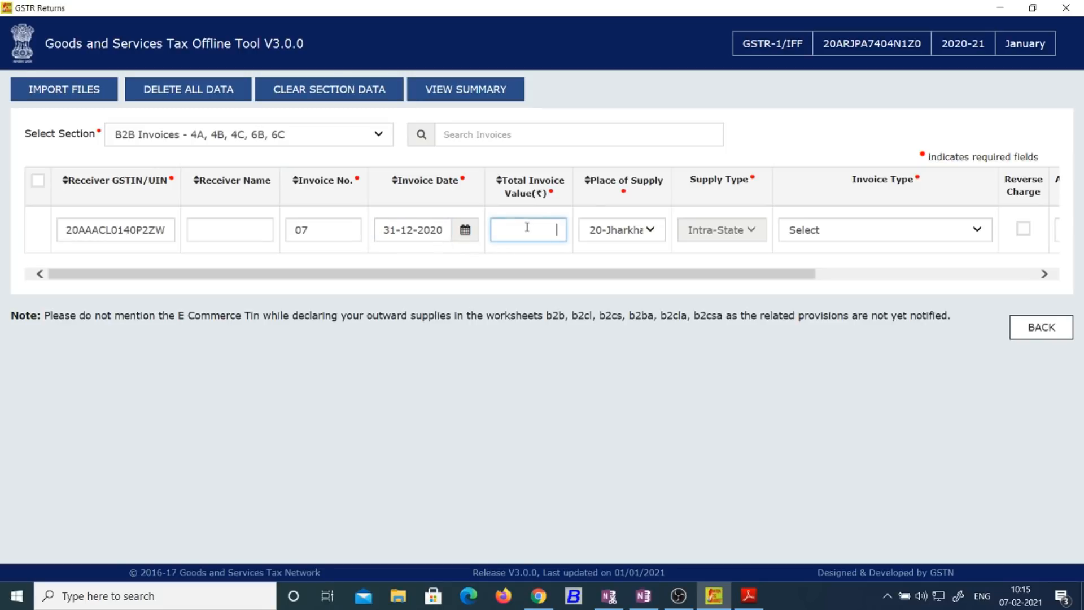
{"action": "type", "text": "376766"}
{"action": "left_click", "coordinate": [649, 255]}
Step: Keep 20-Jharkhand as place of supply and set the invoice type to Regular
{"action": "left_click", "coordinate": [646, 232]}
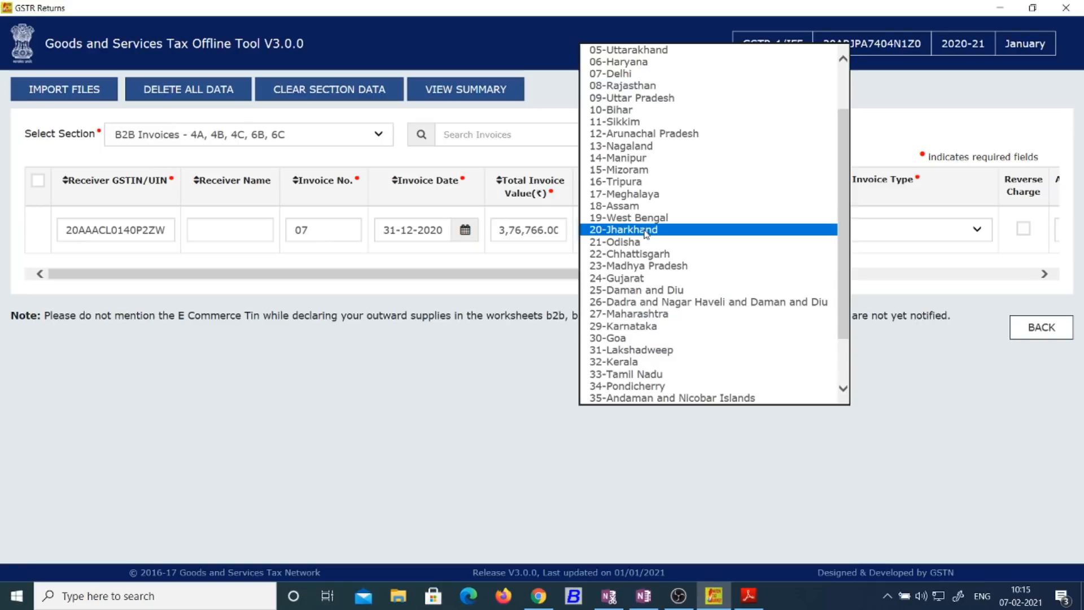
{"action": "left_click", "coordinate": [640, 232]}
{"action": "left_click", "coordinate": [639, 257]}
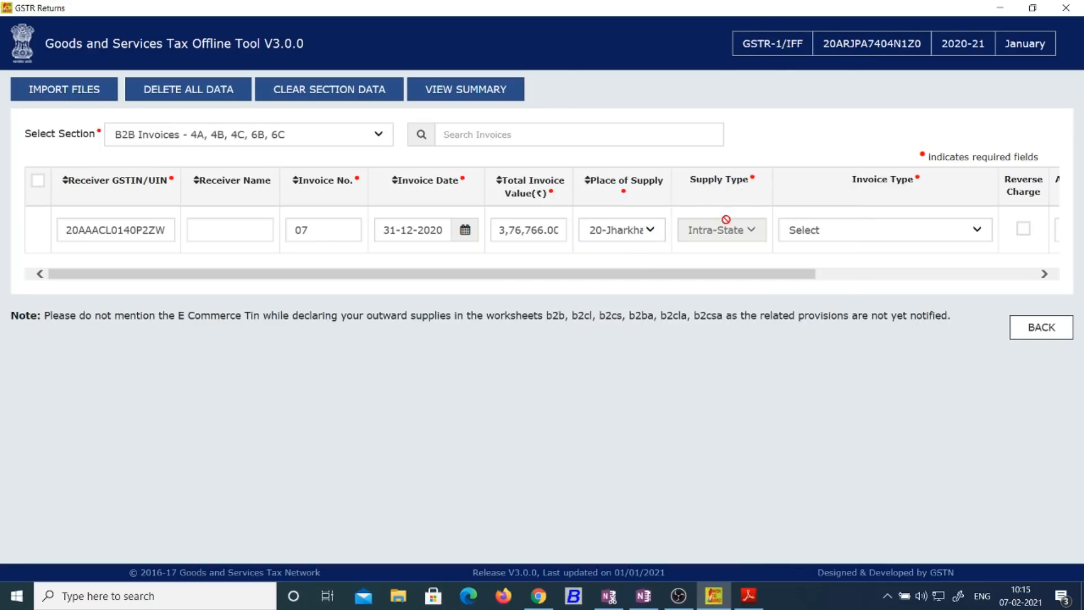
{"action": "left_click_drag", "start_coordinate": [732, 277], "coordinate": [816, 273]}
{"action": "left_click", "coordinate": [827, 236]}
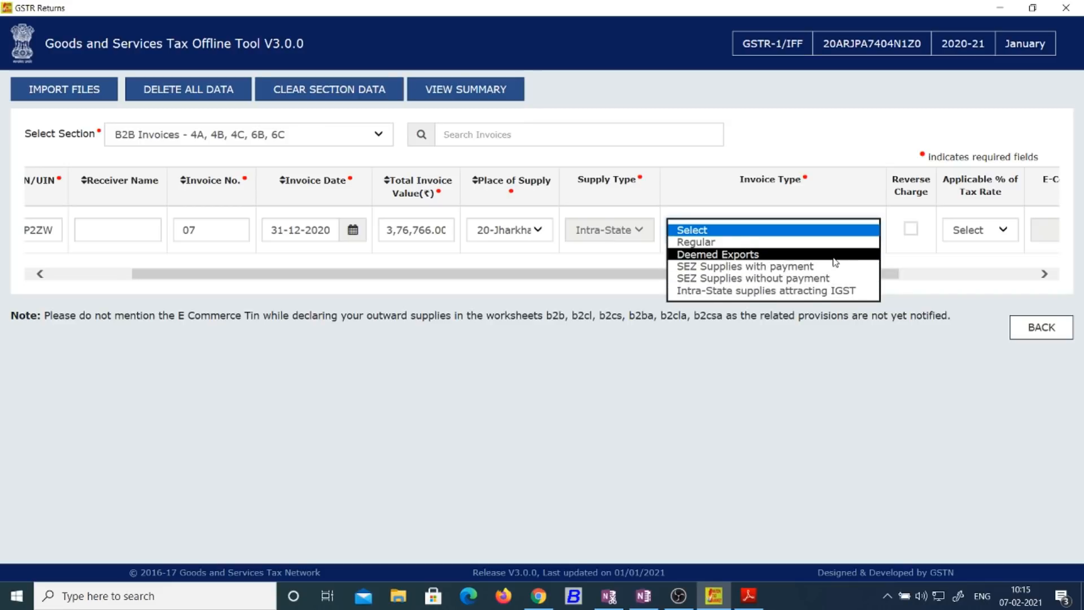
{"action": "left_click", "coordinate": [835, 243]}
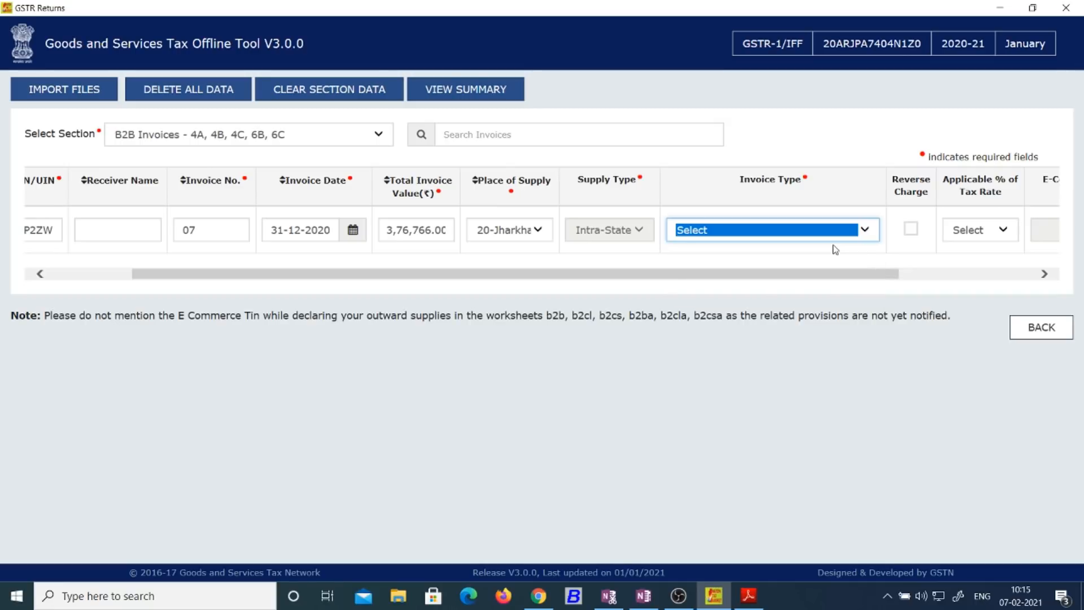
{"action": "left_click_drag", "start_coordinate": [837, 276], "coordinate": [963, 261]}
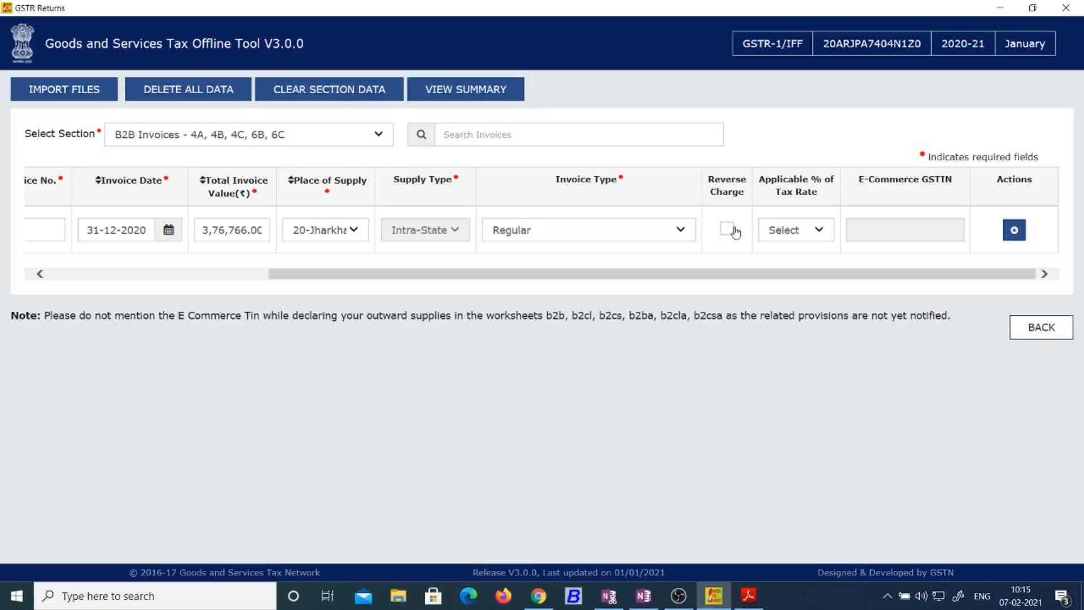
Step: Enter taxable value 3,19,293 for invoice 07's 18% rate and save the invoice
{"action": "left_click", "coordinate": [1014, 231]}
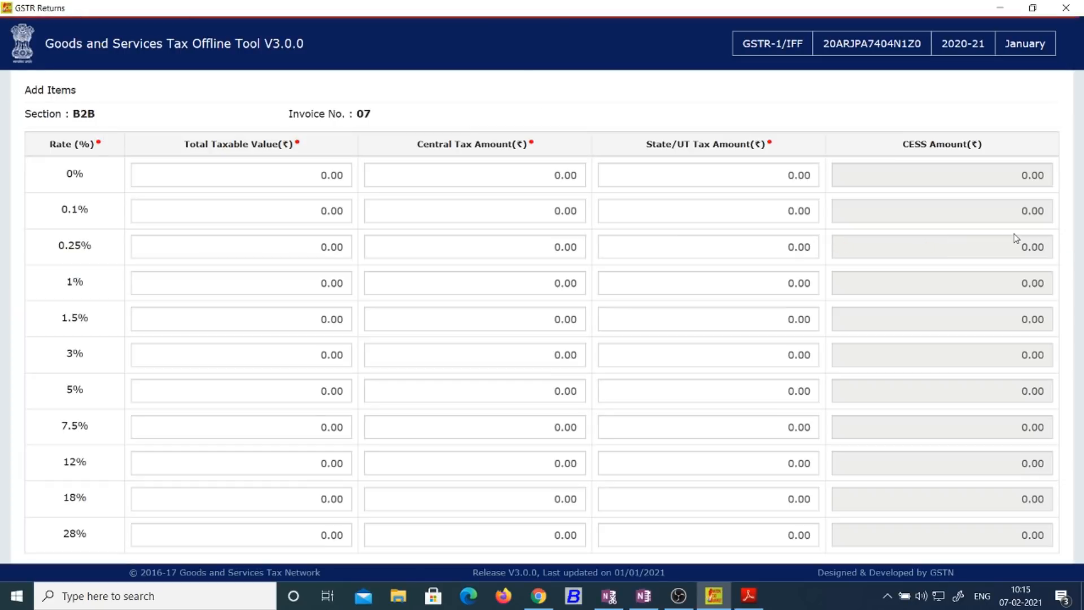
{"action": "scroll", "coordinate": [1022, 282], "scroll_direction": "down", "scroll_amount": 2}
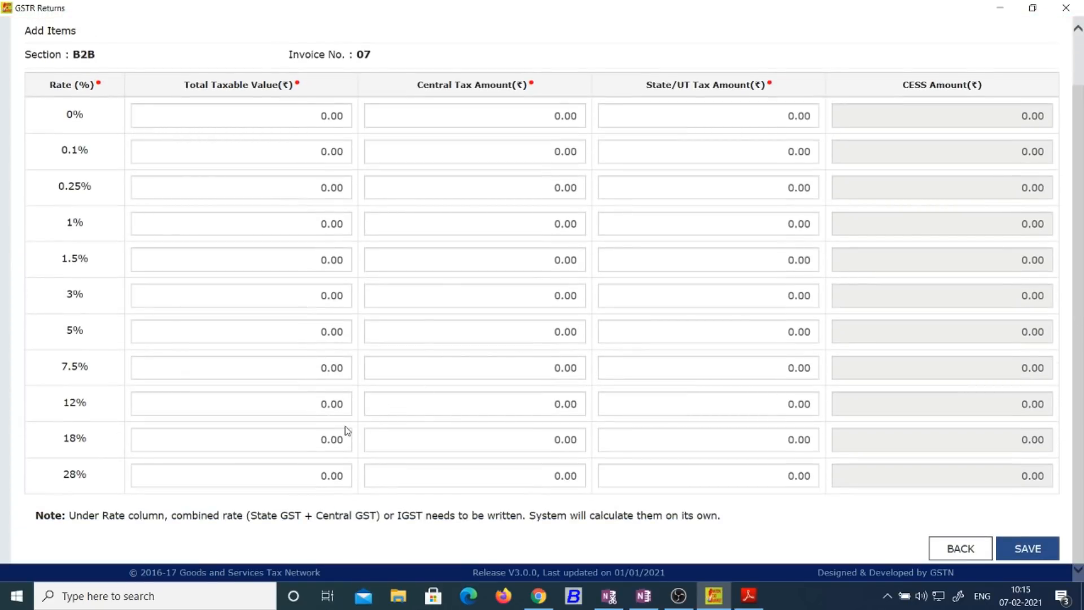
{"action": "left_click", "coordinate": [340, 439]}
{"action": "type", "text": "319293"}
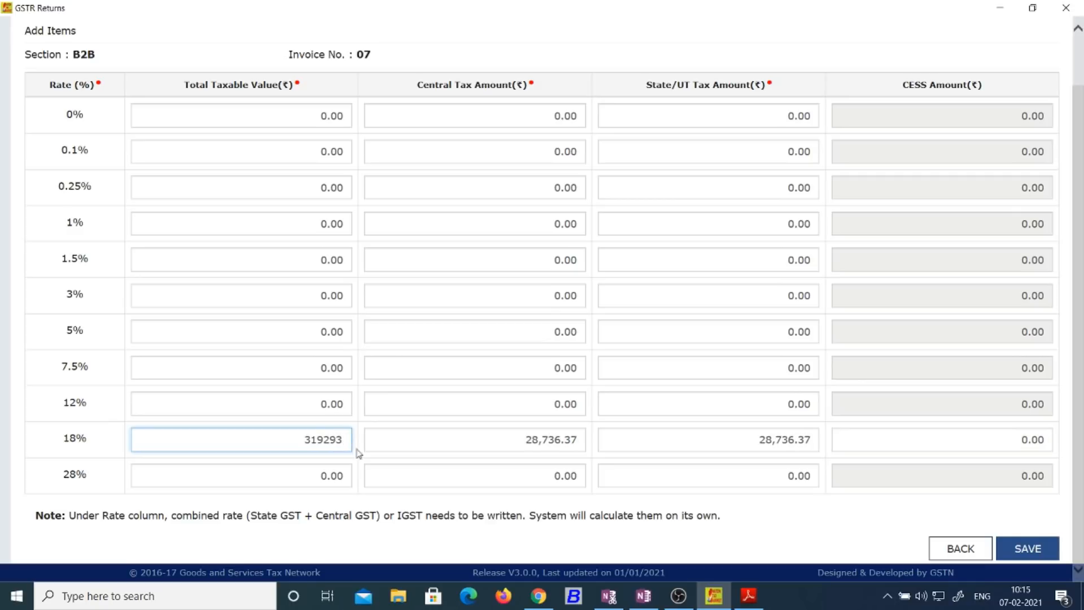
{"action": "left_click", "coordinate": [903, 424]}
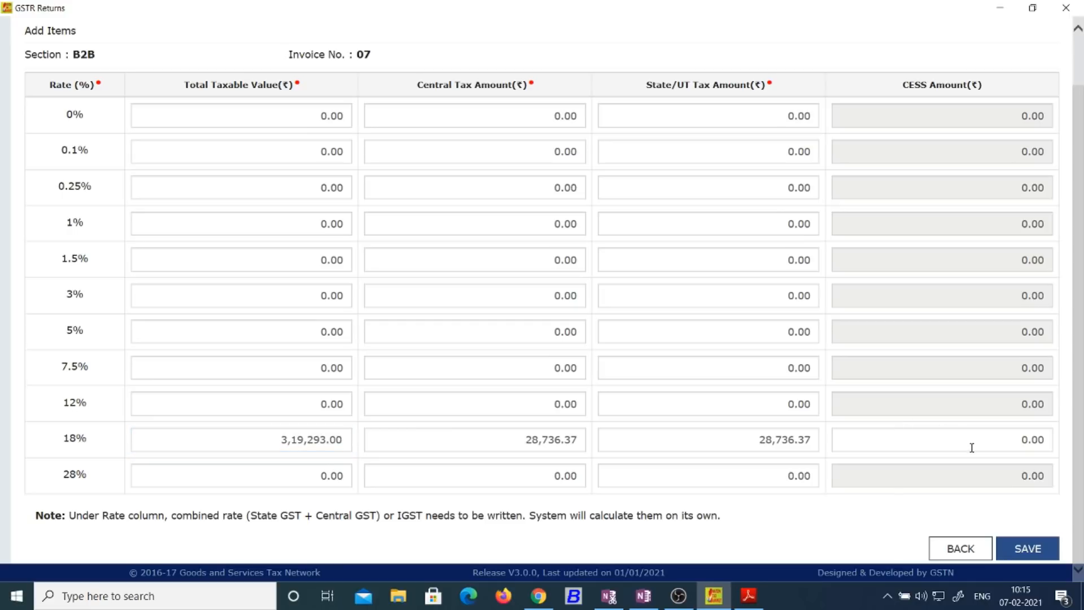
{"action": "left_click", "coordinate": [1037, 548]}
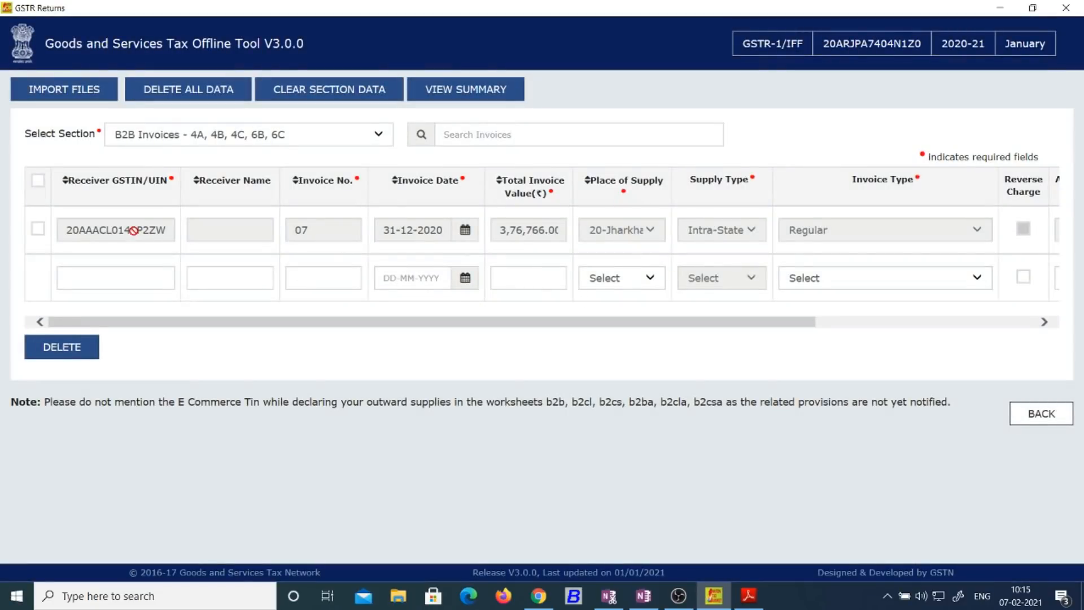
Step: Review the summary of B2B invoice count and tax totals, then generate the offline file
{"action": "left_click", "coordinate": [484, 97]}
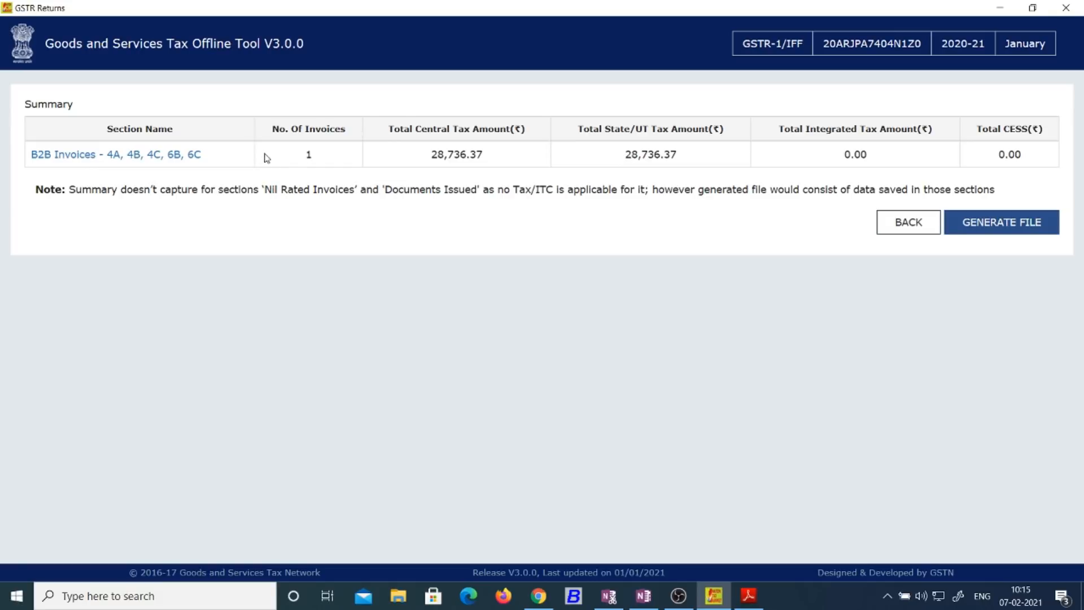
{"action": "left_click_drag", "start_coordinate": [267, 157], "coordinate": [979, 152]}
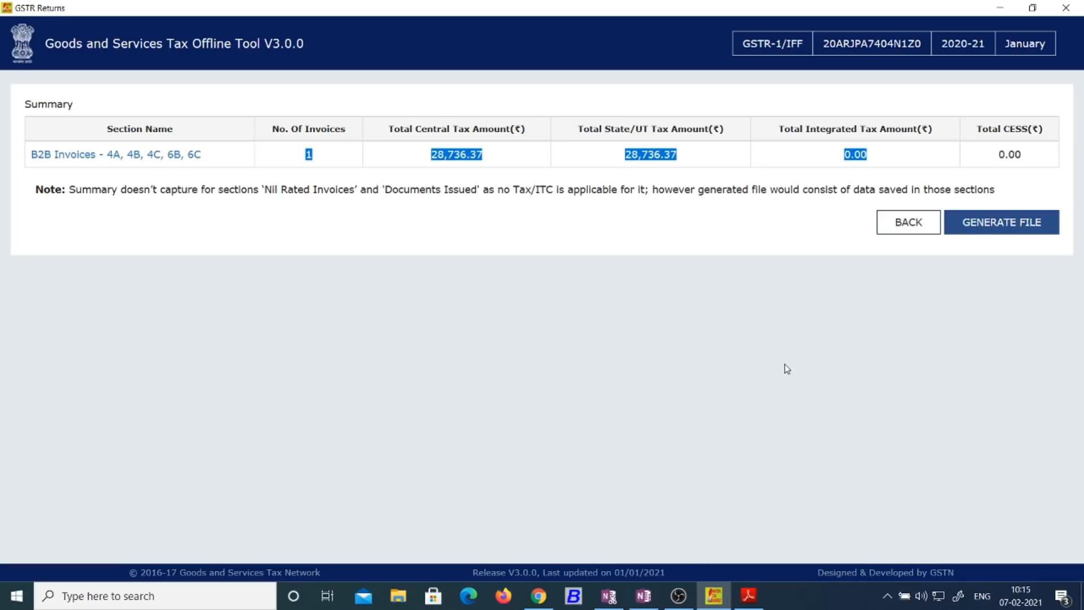
{"action": "left_click", "coordinate": [1012, 230]}
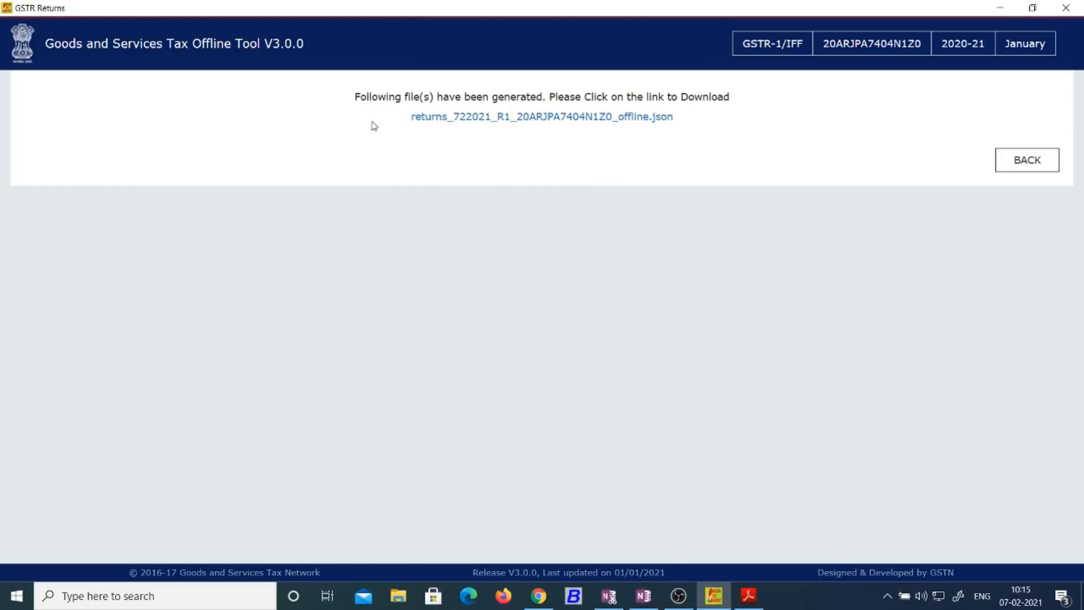
{"action": "left_click_drag", "start_coordinate": [552, 113], "coordinate": [685, 114]}
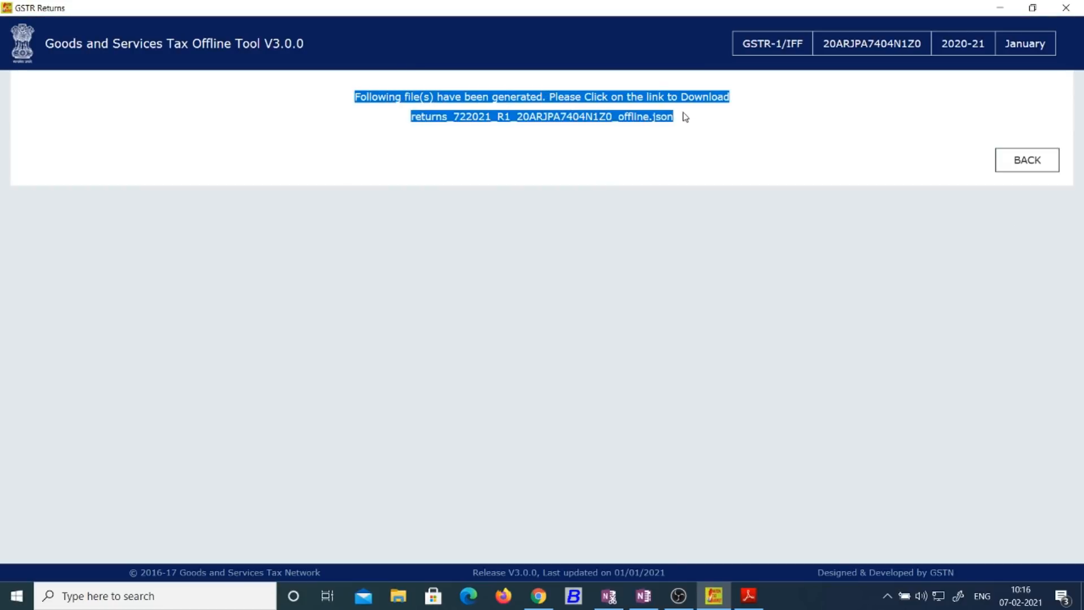
{"action": "left_click", "coordinate": [727, 139]}
Step: Download the generated JSON to the Desktop, replacing the existing file of the same name
{"action": "left_click", "coordinate": [594, 118]}
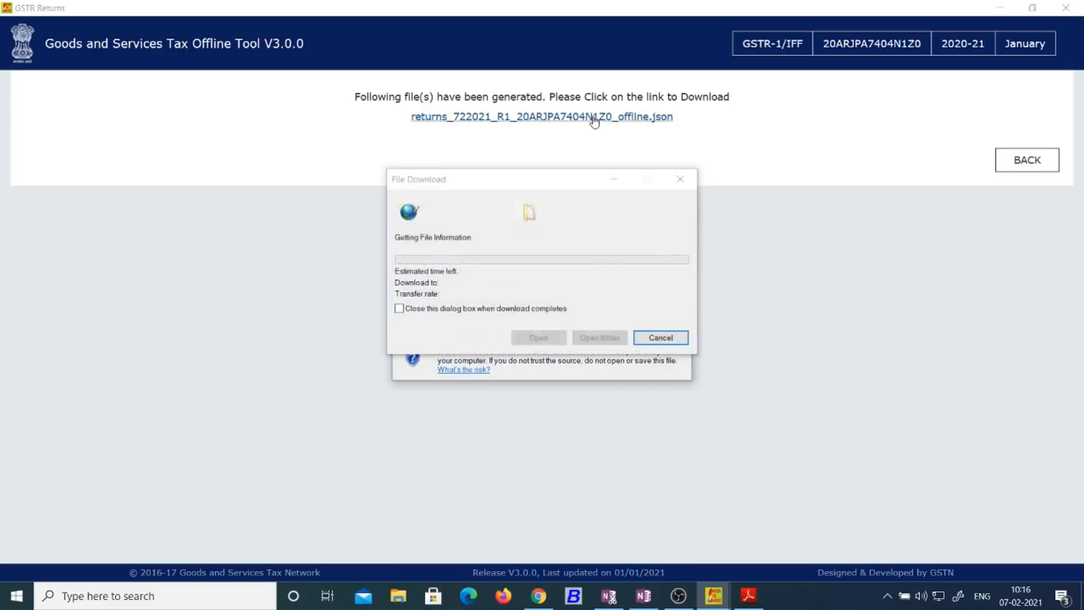
{"action": "left_click", "coordinate": [582, 309]}
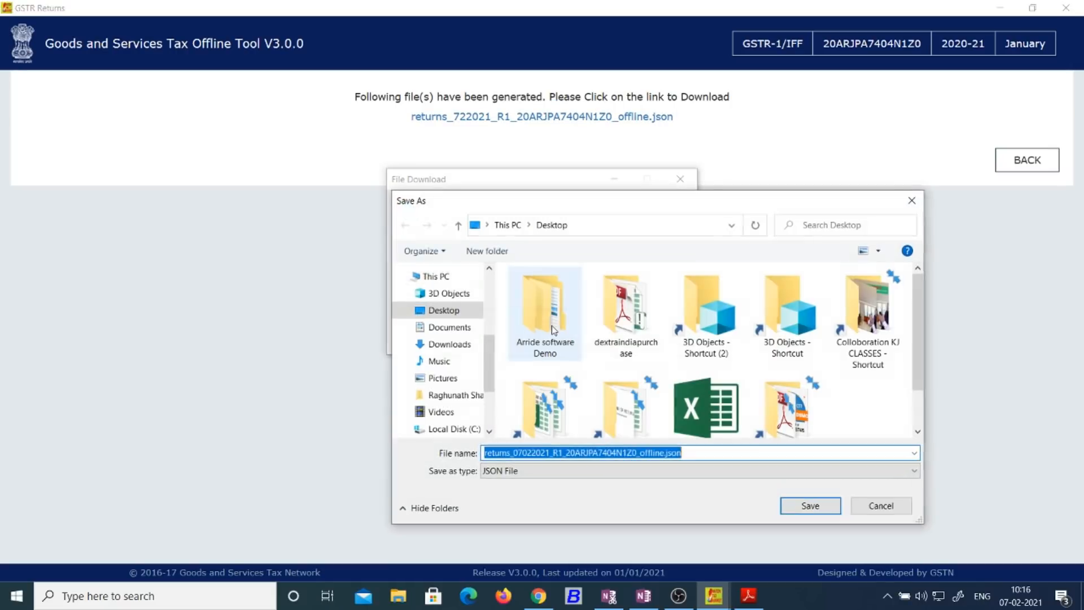
{"action": "left_click", "coordinate": [459, 312]}
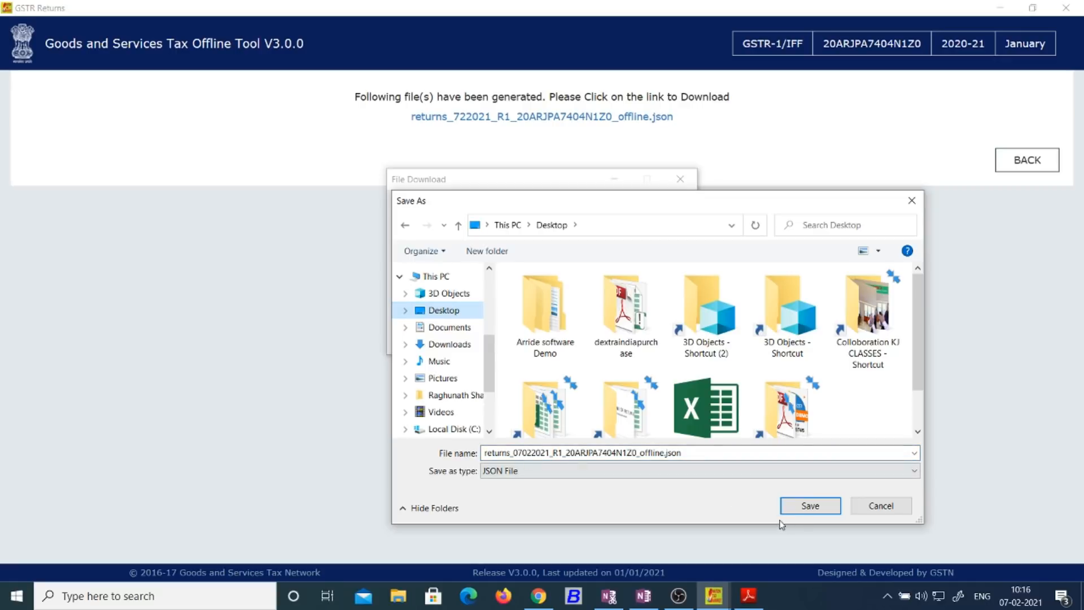
{"action": "left_click", "coordinate": [811, 506]}
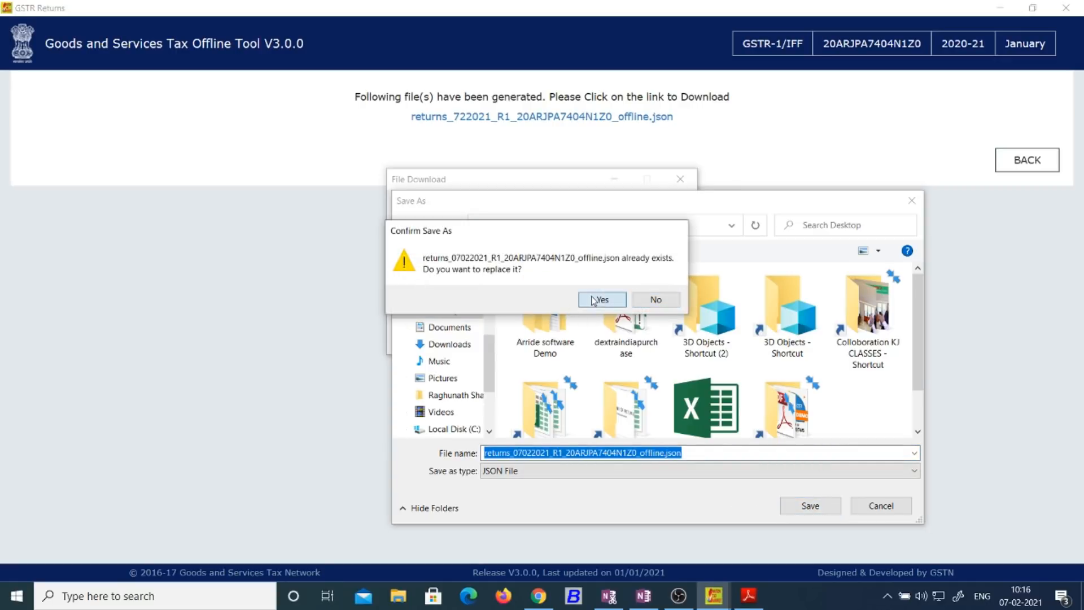
{"action": "left_click", "coordinate": [594, 300]}
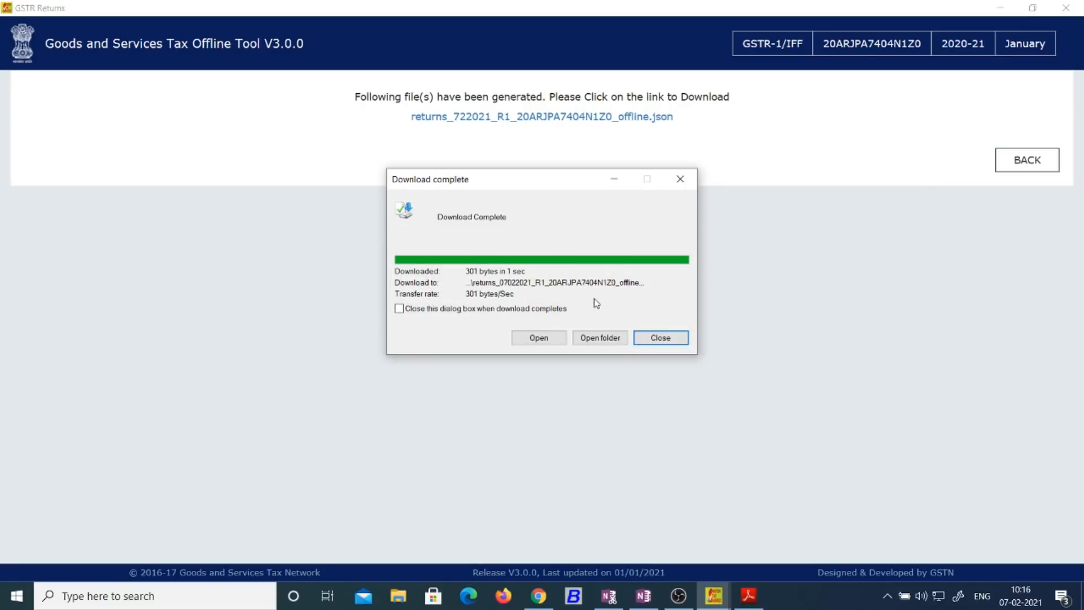
{"action": "left_click", "coordinate": [672, 339]}
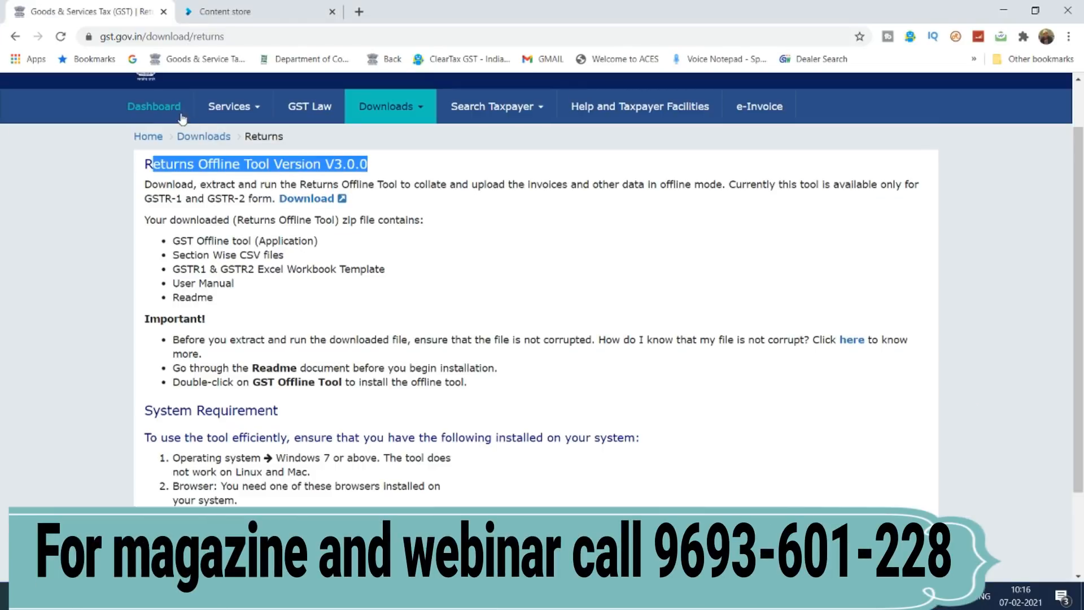
Step: Navigate from the portal dashboard to the Opt-in for Quarterly Return page
{"action": "left_click", "coordinate": [175, 111]}
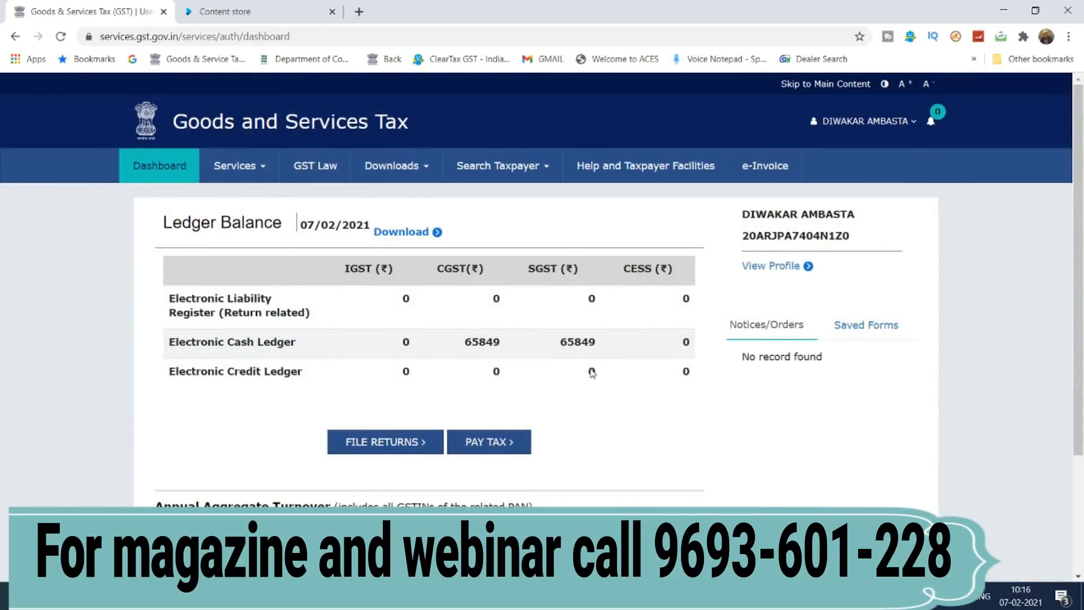
{"action": "left_click", "coordinate": [391, 436]}
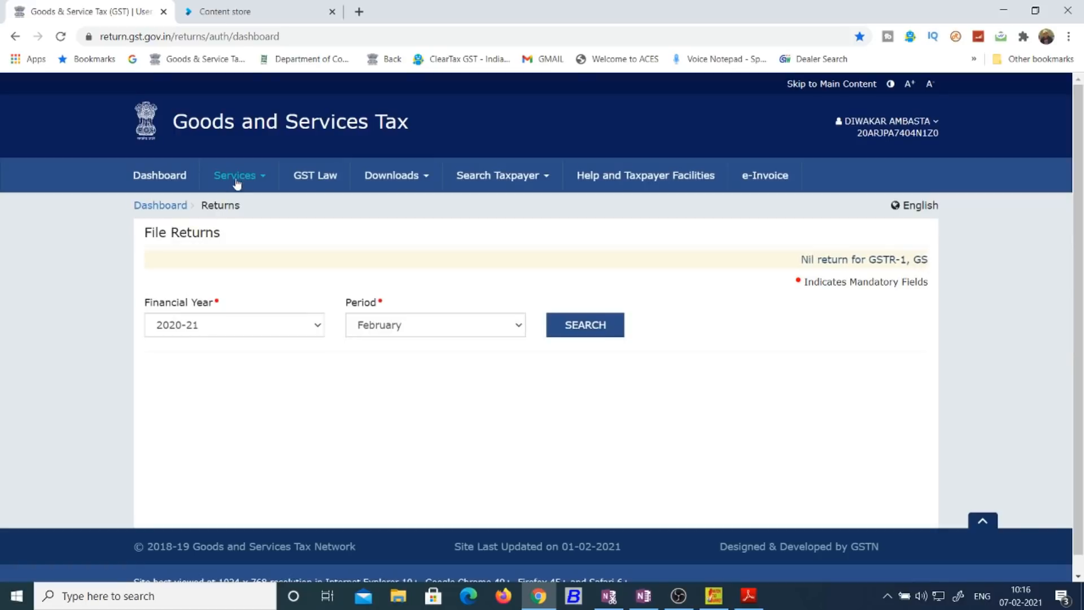
{"action": "mouse_move", "coordinate": [235, 176]}
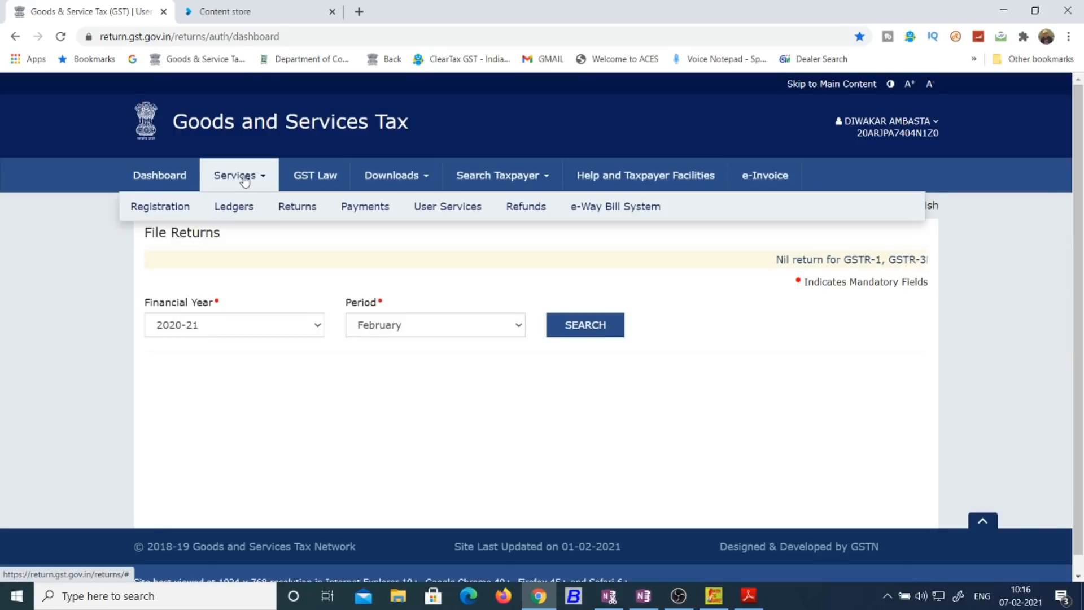
{"action": "mouse_move", "coordinate": [311, 206]}
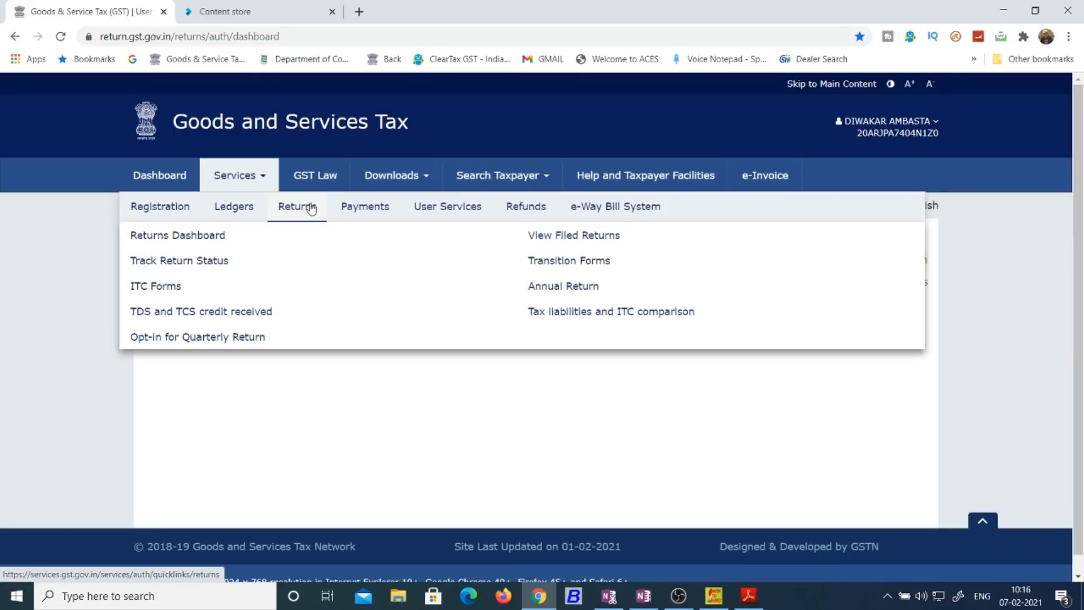
{"action": "left_click", "coordinate": [213, 339]}
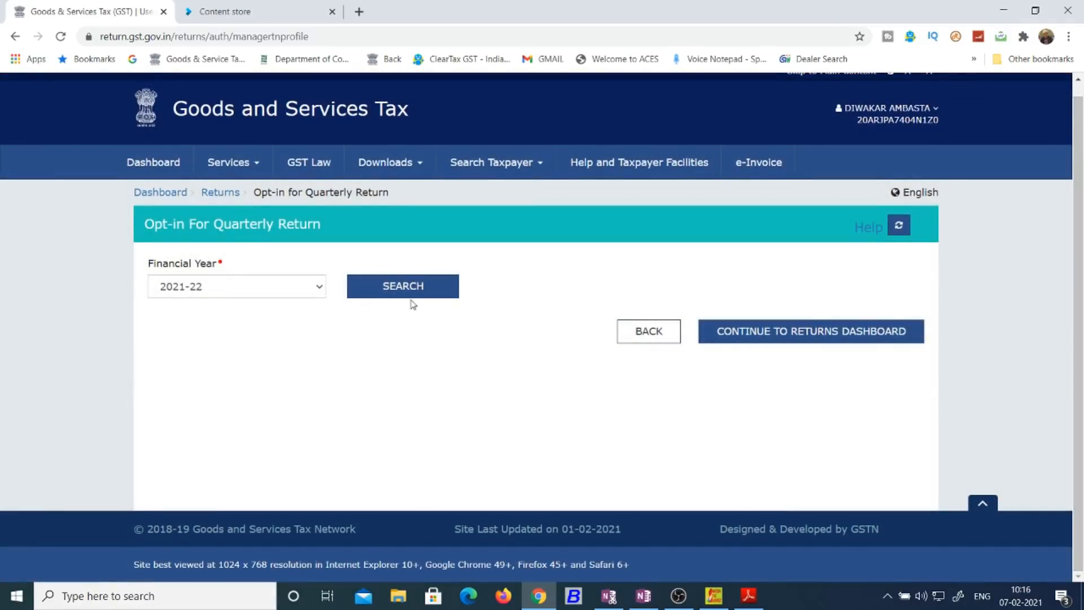
Step: Search the return frequency for financial year 2020-21, showing Q4 Jan-Mar as Quarterly
{"action": "left_click", "coordinate": [409, 294]}
{"action": "scroll", "coordinate": [446, 391], "scroll_direction": "down", "scroll_amount": 5}
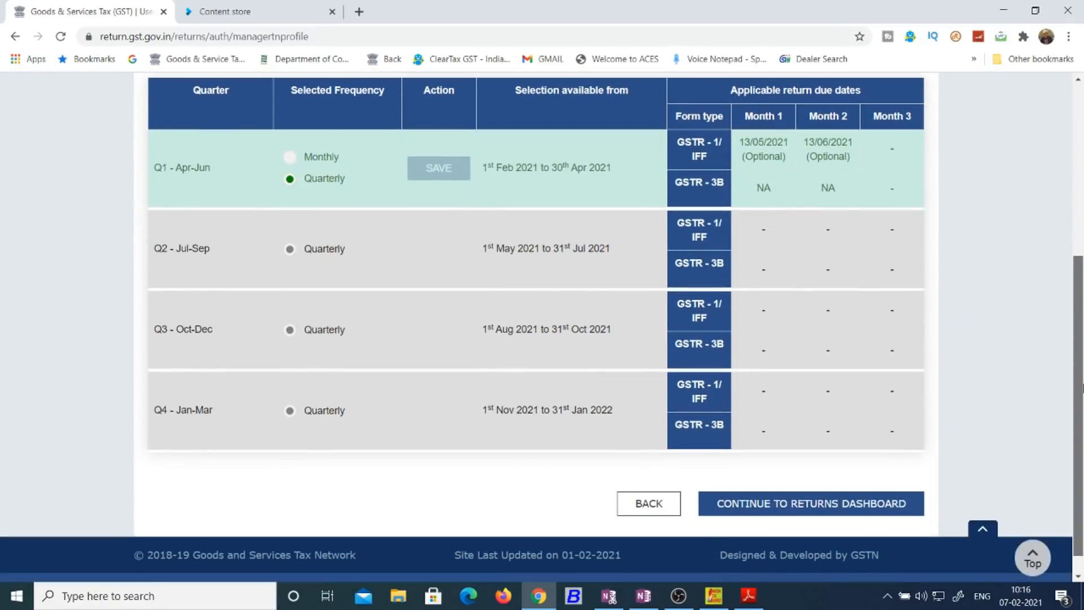
{"action": "scroll", "coordinate": [330, 137], "scroll_direction": "up", "scroll_amount": 2}
{"action": "left_click", "coordinate": [309, 104]}
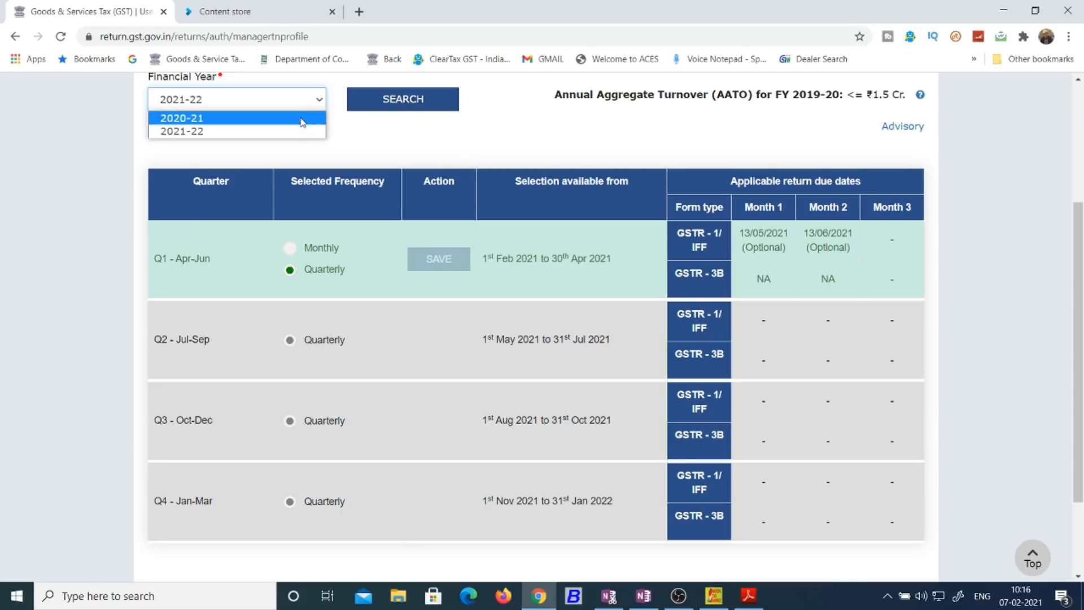
{"action": "left_click", "coordinate": [304, 118]}
{"action": "left_click", "coordinate": [421, 291]}
{"action": "scroll", "coordinate": [267, 370], "scroll_direction": "down", "scroll_amount": 1}
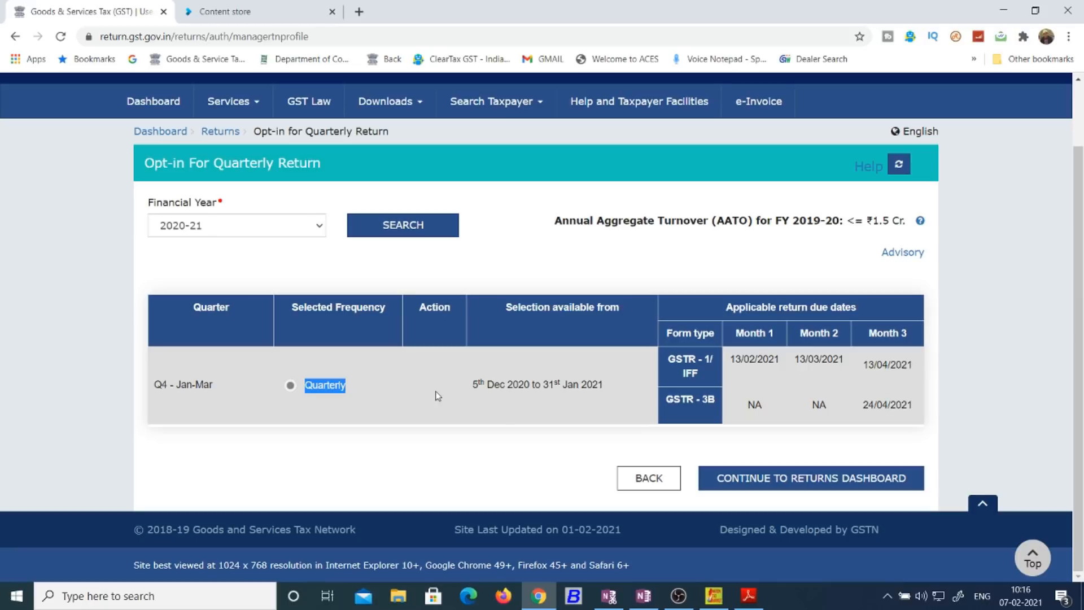
Step: Open the Returns Dashboard for January 2020-21 and prepare the IFF online
{"action": "left_click", "coordinate": [241, 106]}
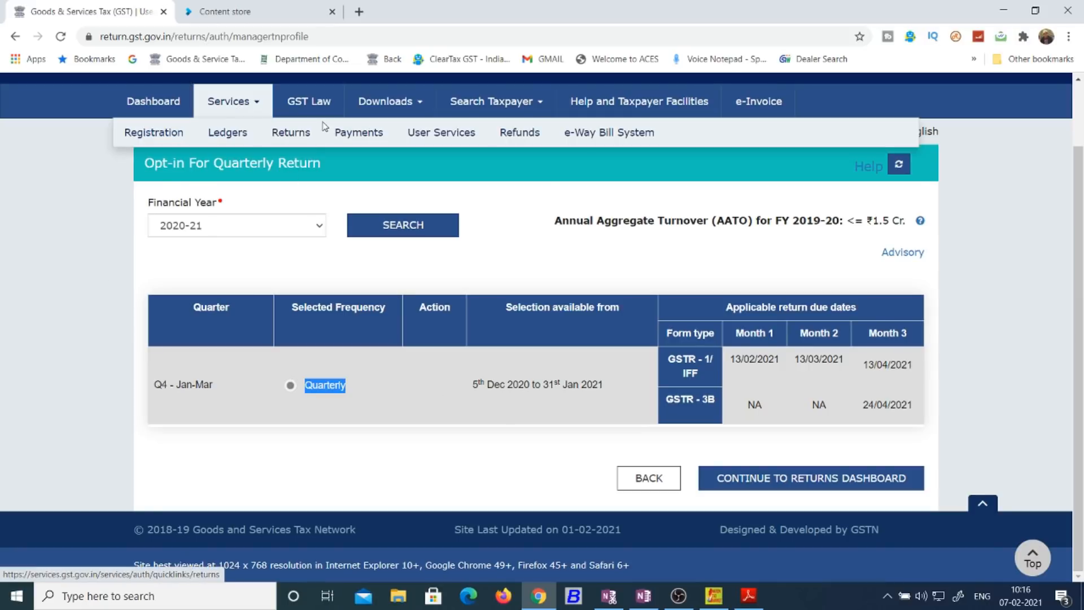
{"action": "left_click", "coordinate": [182, 163]}
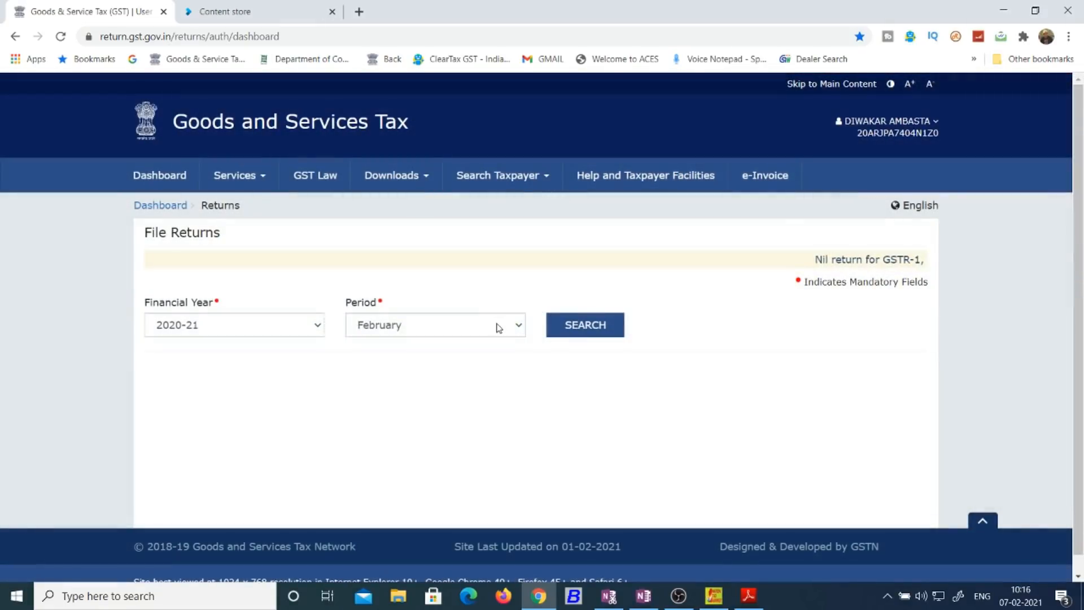
{"action": "left_click", "coordinate": [499, 326]}
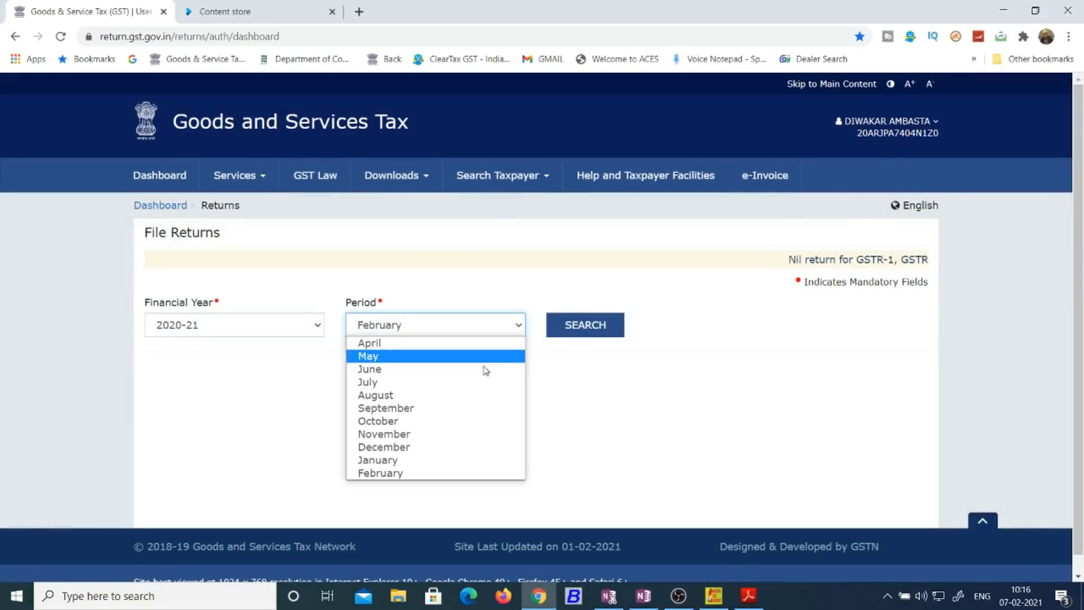
{"action": "left_click", "coordinate": [462, 458]}
{"action": "left_click", "coordinate": [587, 333]}
{"action": "scroll", "coordinate": [508, 396], "scroll_direction": "down", "scroll_amount": 2}
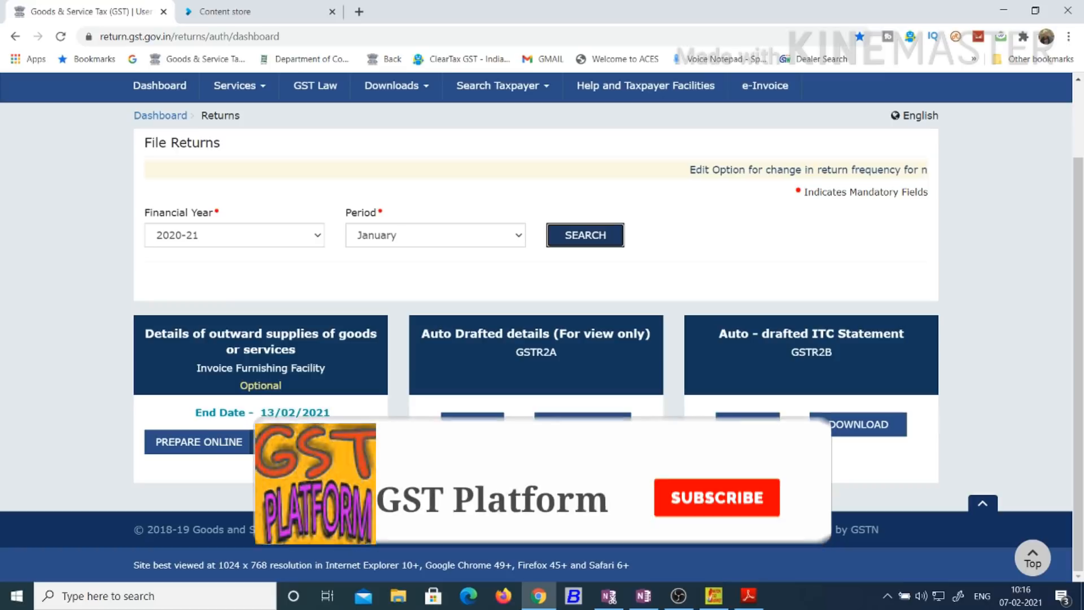
{"action": "left_click", "coordinate": [199, 442]}
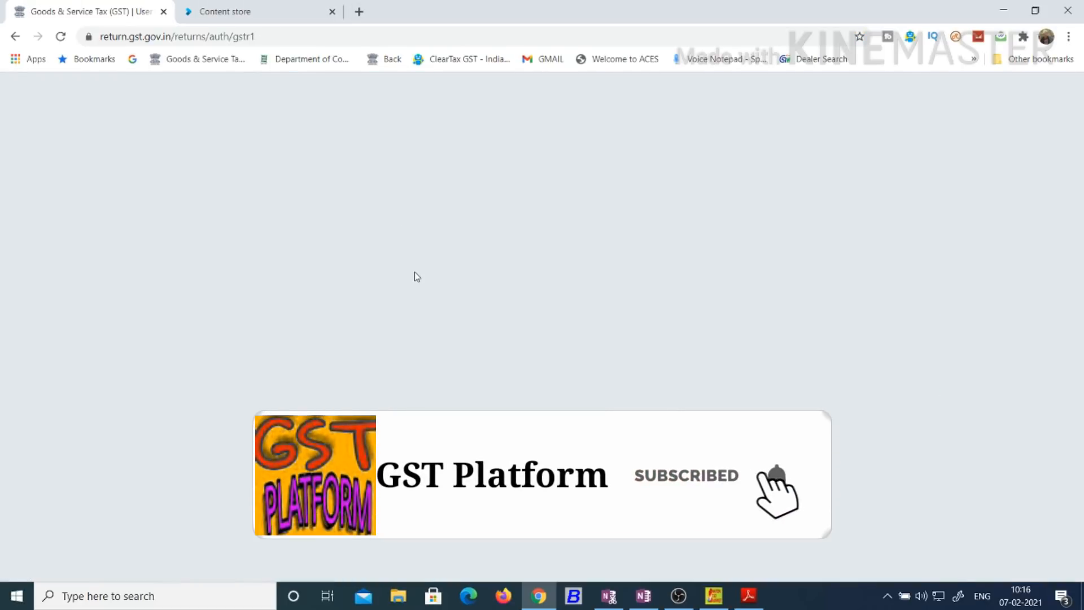
{"action": "scroll", "coordinate": [831, 523], "scroll_direction": "down", "scroll_amount": 5}
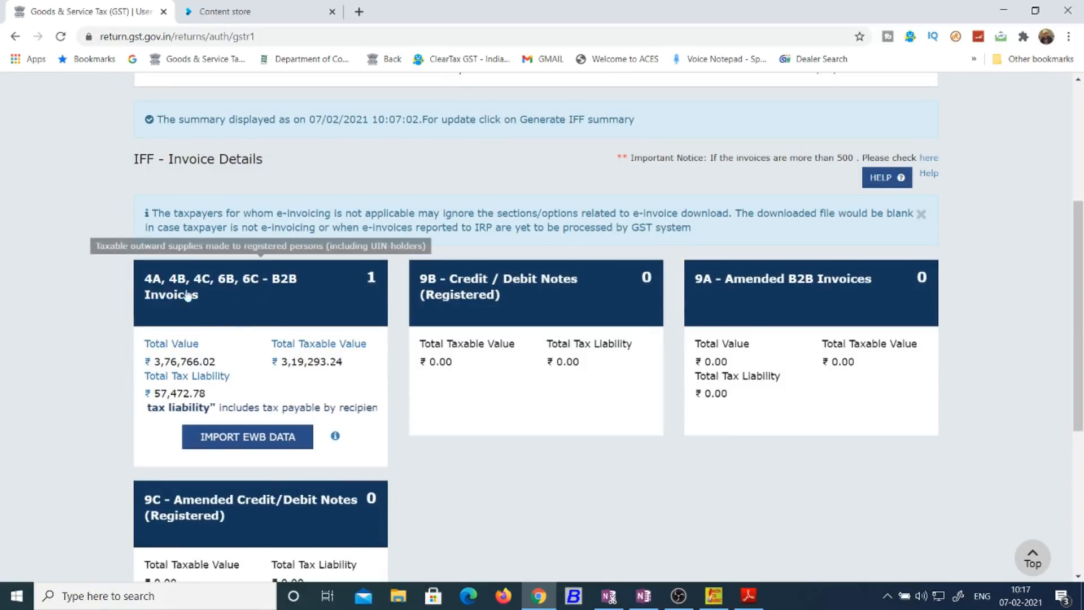
Step: View the B2B invoices details and return to the January IFF page
{"action": "left_click", "coordinate": [317, 292]}
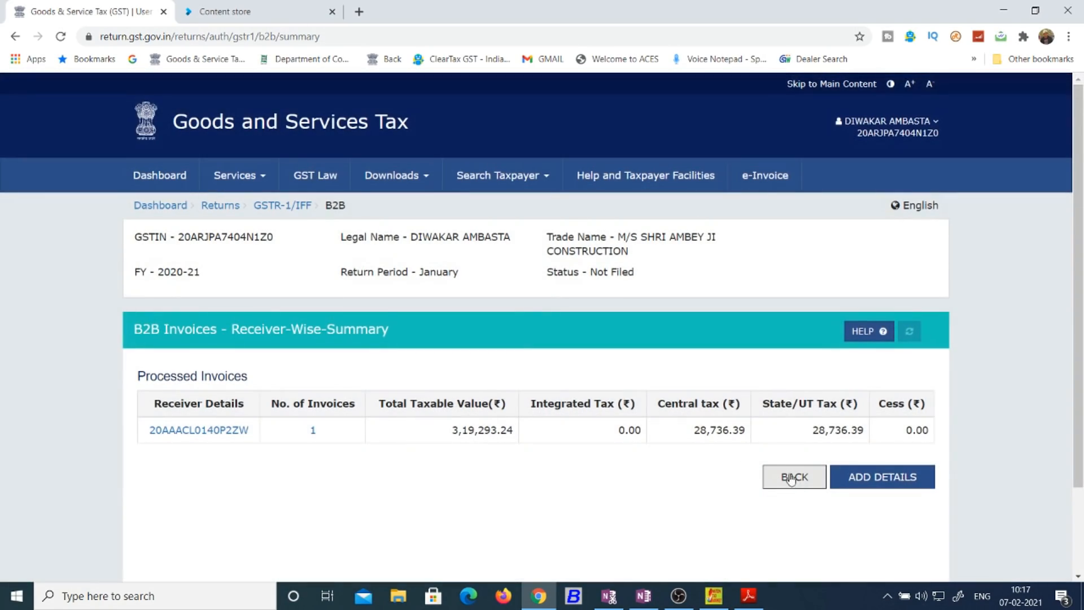
{"action": "left_click", "coordinate": [792, 478]}
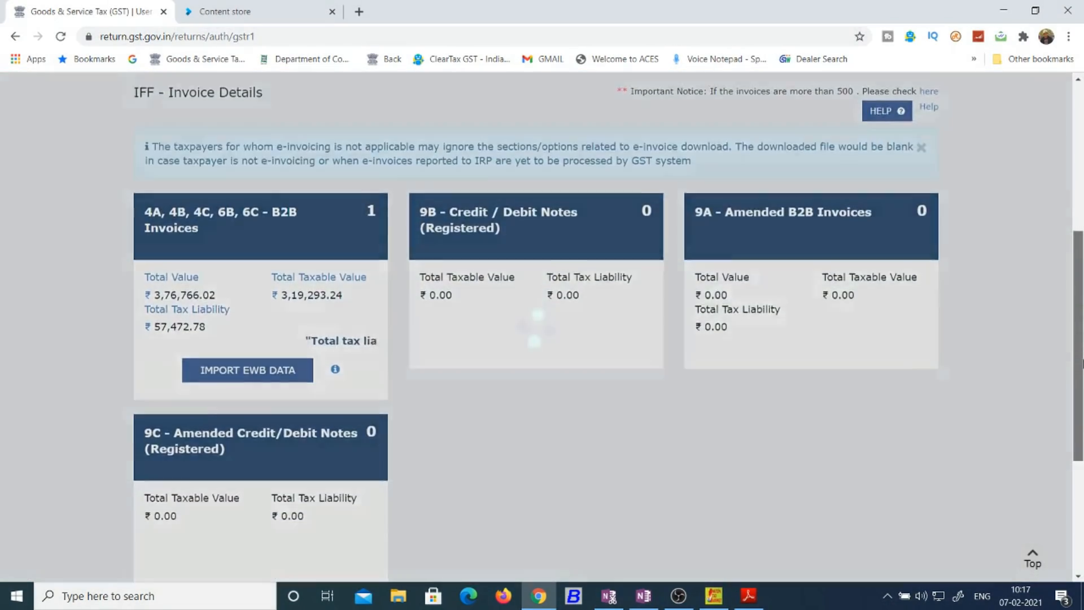
{"action": "left_click_drag", "start_coordinate": [1083, 362], "coordinate": [1002, 471]}
Step: Regenerate the IFF summary and refresh to see the B2B Invoices tile
{"action": "left_click", "coordinate": [277, 402]}
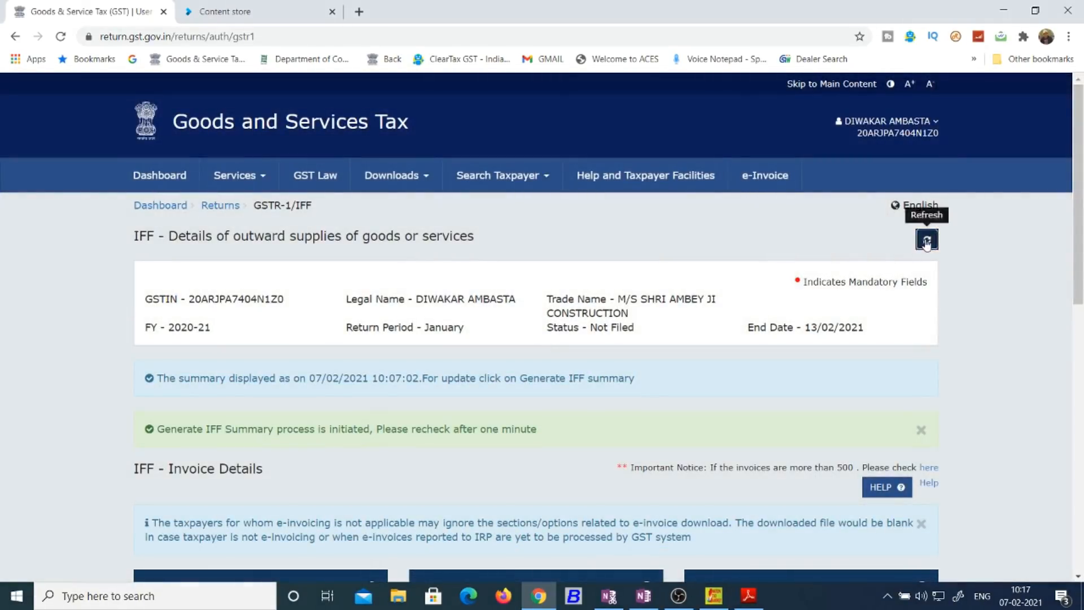
{"action": "left_click", "coordinate": [927, 241]}
{"action": "scroll", "coordinate": [1083, 269], "scroll_direction": "down", "scroll_amount": 2}
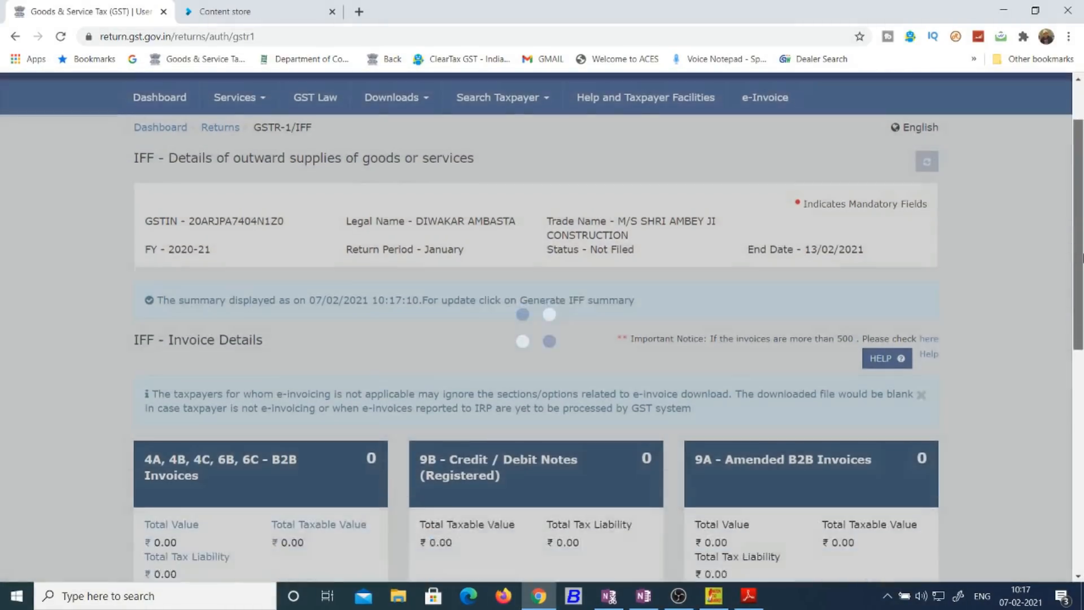
{"action": "scroll", "coordinate": [1083, 268], "scroll_direction": "down", "scroll_amount": 2}
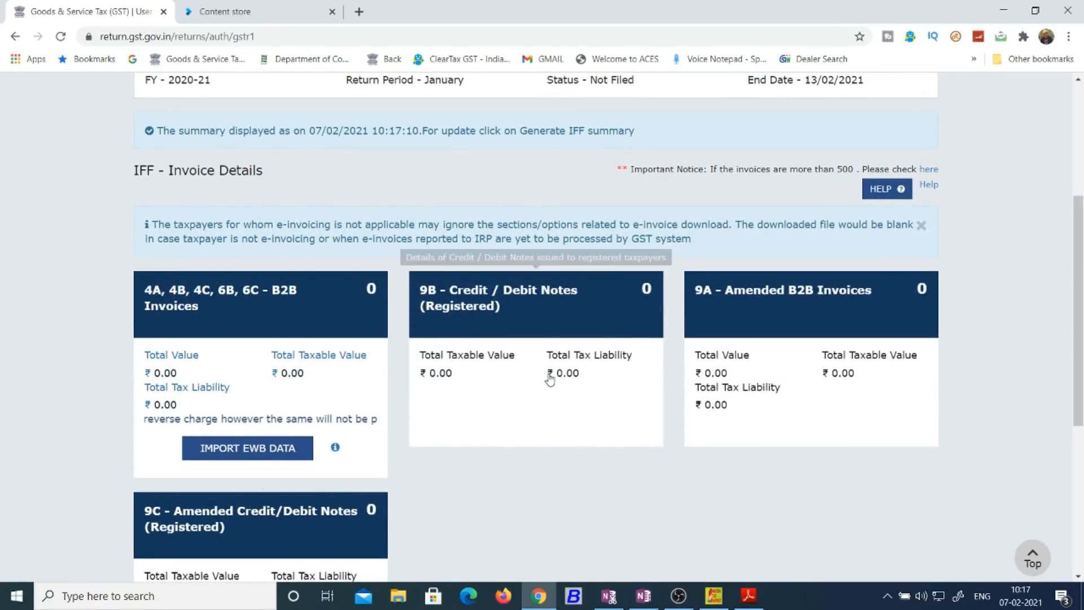
{"action": "scroll", "coordinate": [1082, 361], "scroll_direction": "down", "scroll_amount": 3}
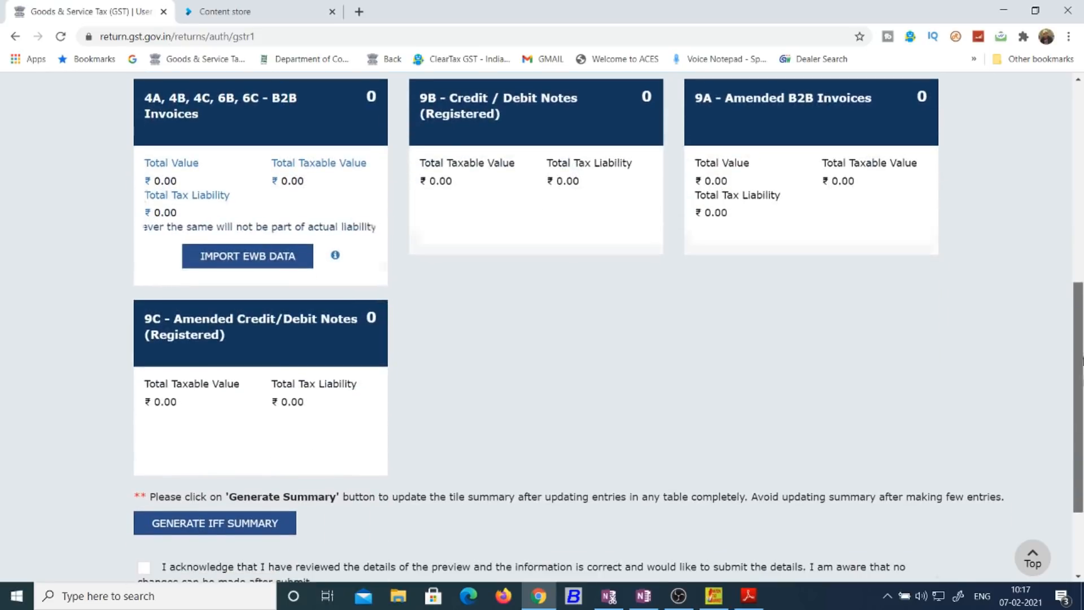
{"action": "scroll", "coordinate": [848, 424], "scroll_direction": "down", "scroll_amount": 3}
Step: Reload January 2020-21 returns and open the IFF offline upload page
{"action": "left_click", "coordinate": [650, 482]}
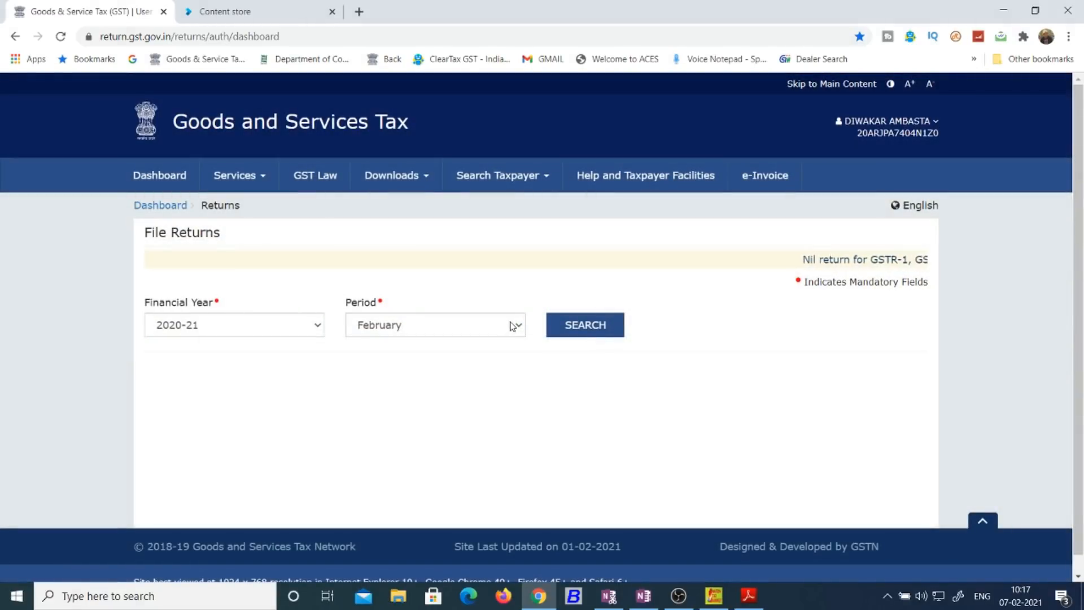
{"action": "left_click", "coordinate": [513, 326]}
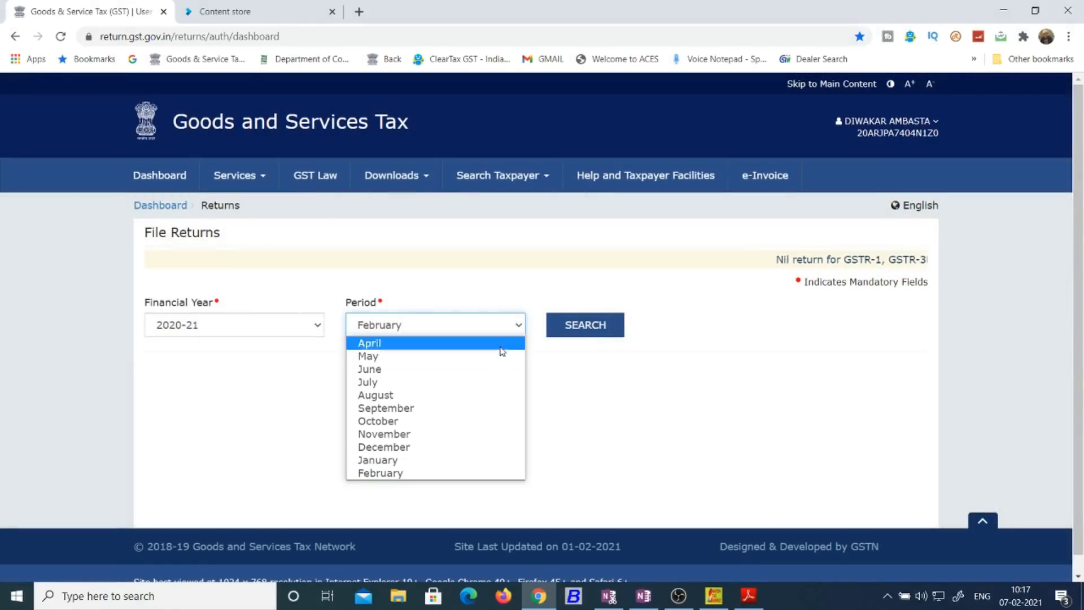
{"action": "left_click", "coordinate": [482, 456]}
{"action": "left_click", "coordinate": [571, 327]}
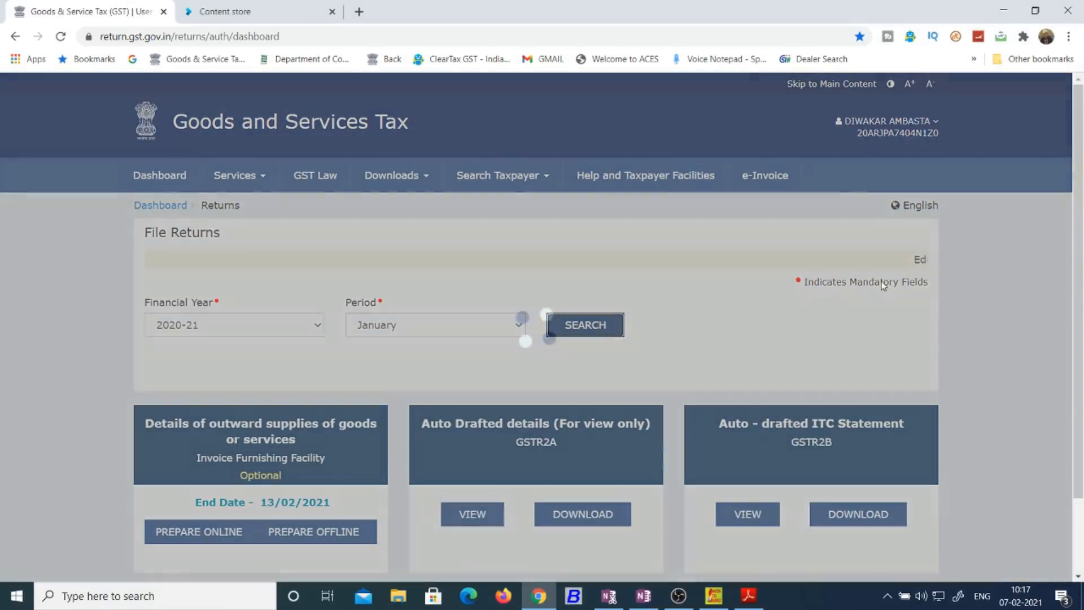
{"action": "scroll", "coordinate": [396, 407], "scroll_direction": "down", "scroll_amount": 2}
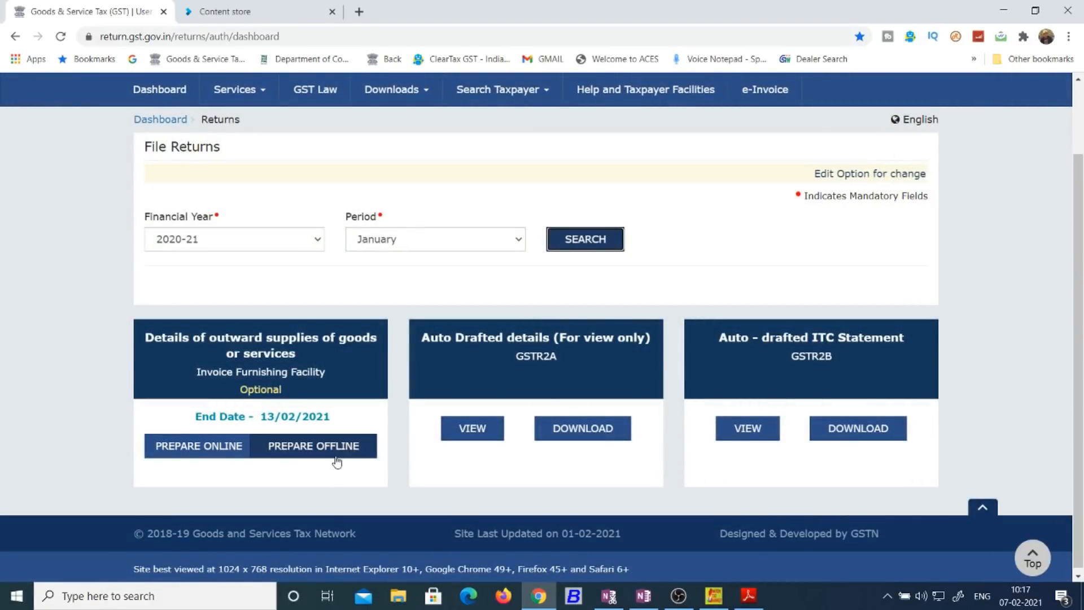
{"action": "left_click", "coordinate": [336, 462]}
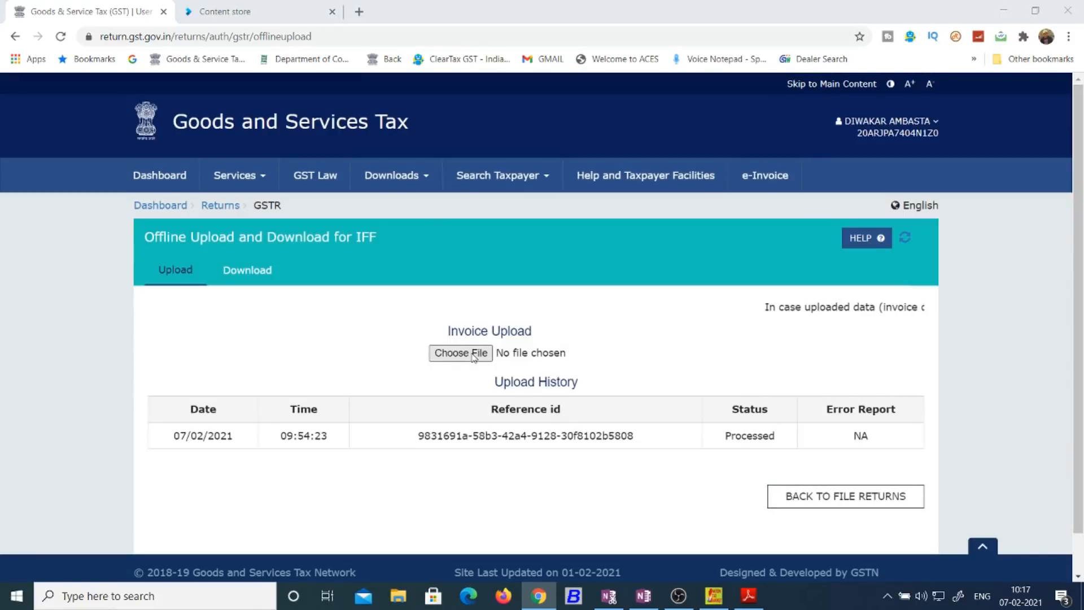
Step: Upload the returns JSON file, verify its Processed status at 10:17:45, and return to File Returns
{"action": "left_click", "coordinate": [473, 355]}
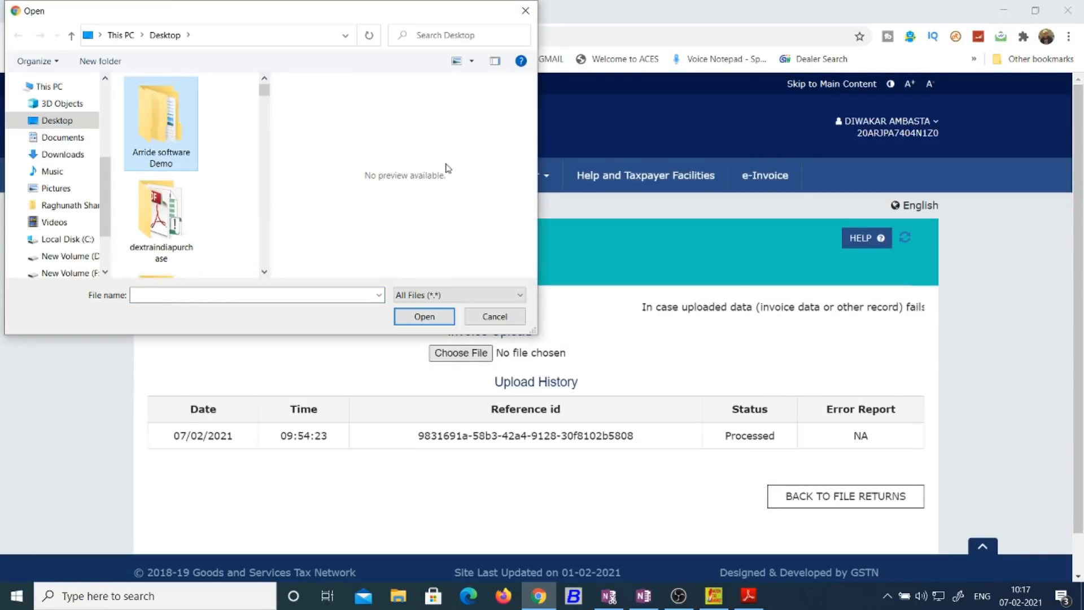
{"action": "left_click_drag", "start_coordinate": [264, 96], "coordinate": [261, 234]}
{"action": "double_click", "coordinate": [152, 181]}
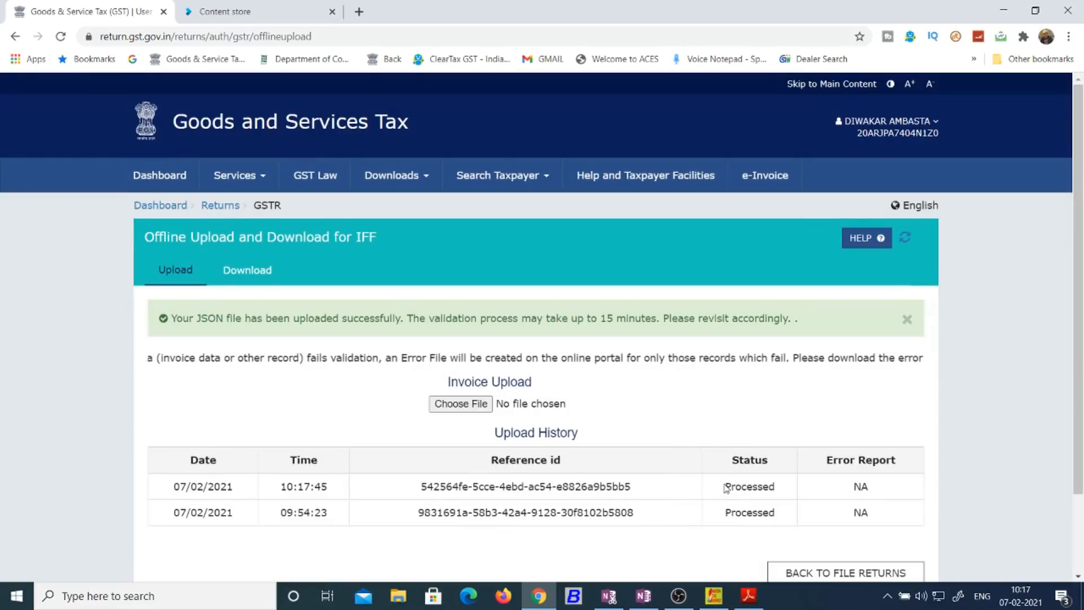
{"action": "left_click_drag", "start_coordinate": [734, 487], "coordinate": [770, 488]}
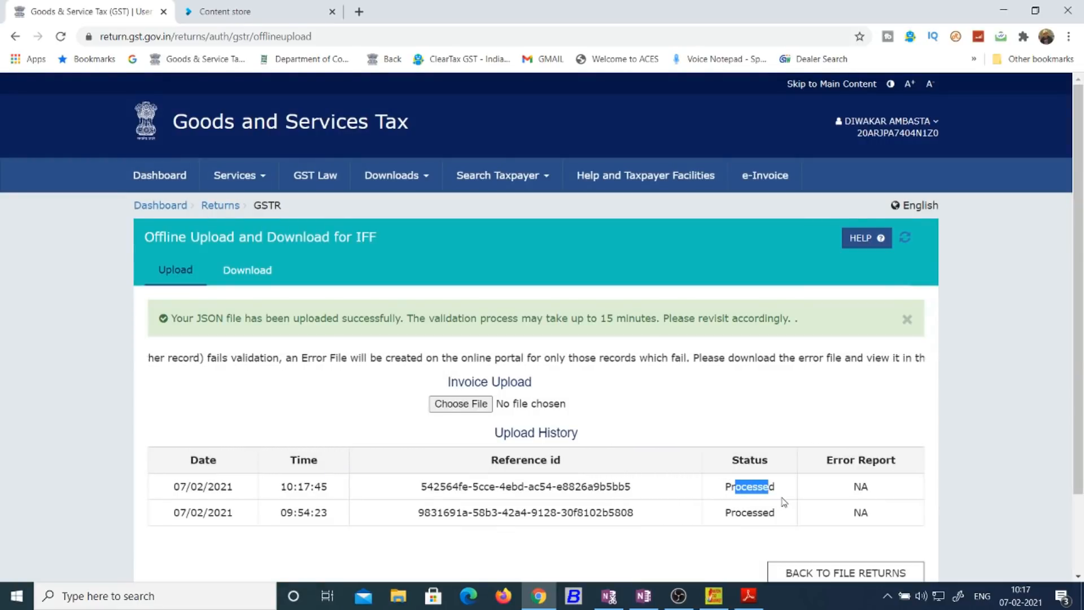
{"action": "left_click", "coordinate": [843, 400]}
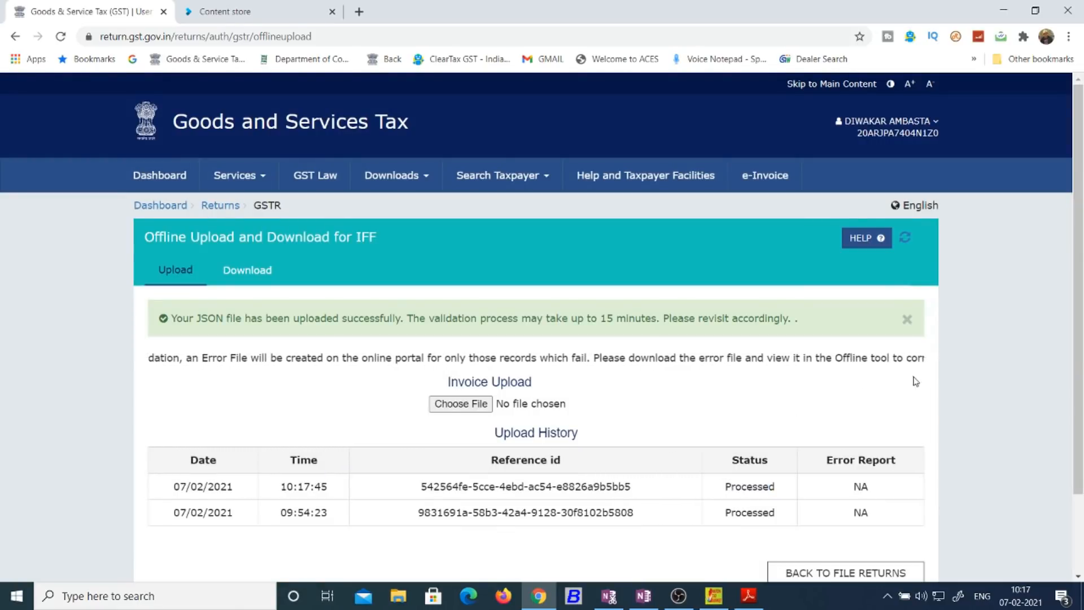
{"action": "left_click_drag", "start_coordinate": [1080, 314], "coordinate": [1083, 370]}
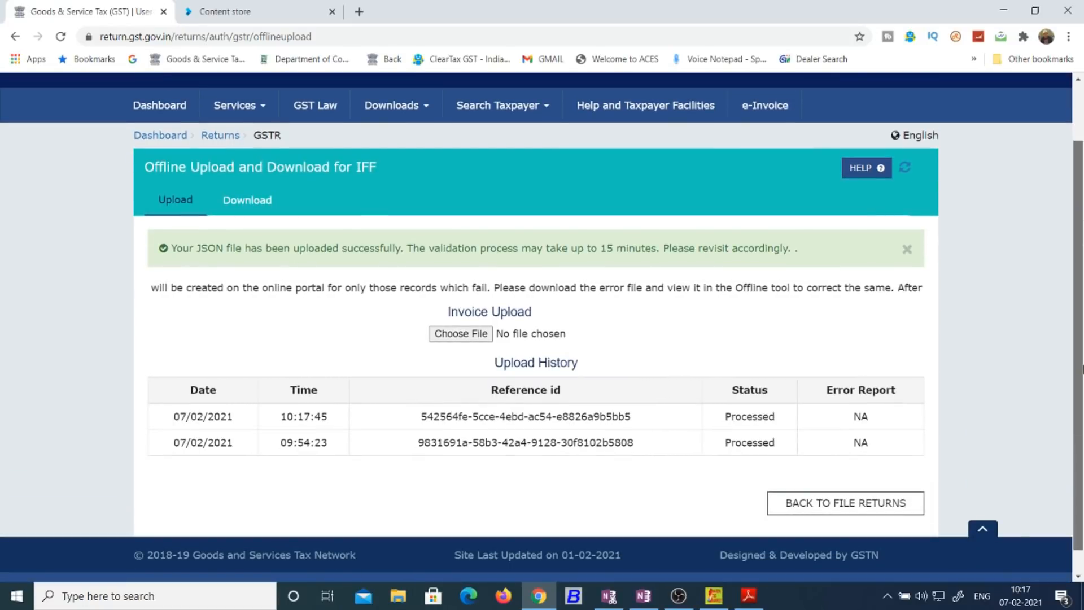
{"action": "left_click", "coordinate": [898, 505]}
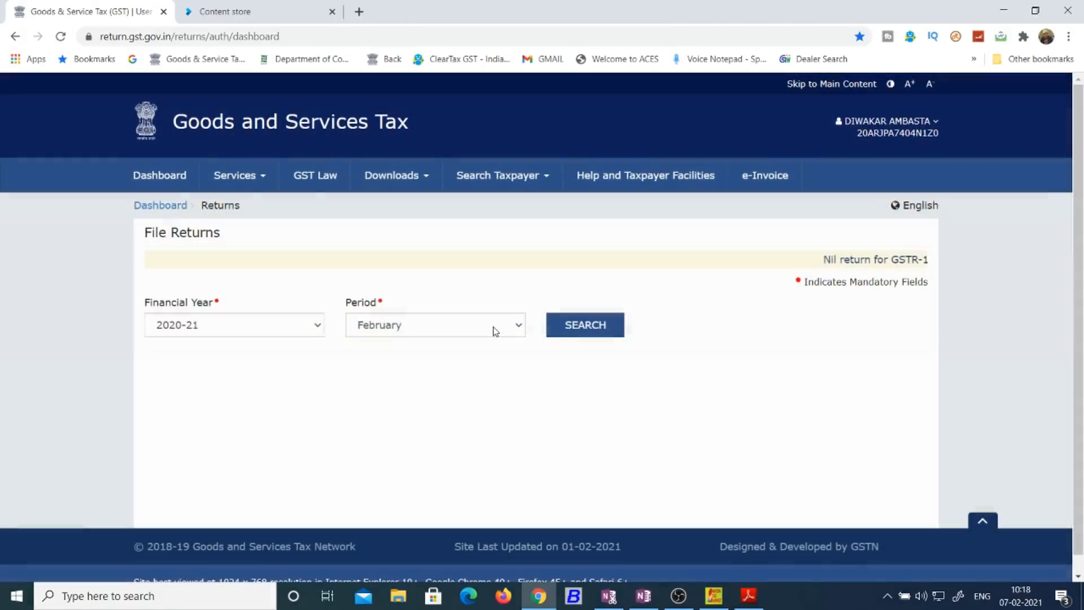
Step: Load January 2020-21 returns and open the IFF to prepare online
{"action": "left_click", "coordinate": [495, 331]}
{"action": "left_click", "coordinate": [483, 459]}
{"action": "left_click", "coordinate": [576, 330]}
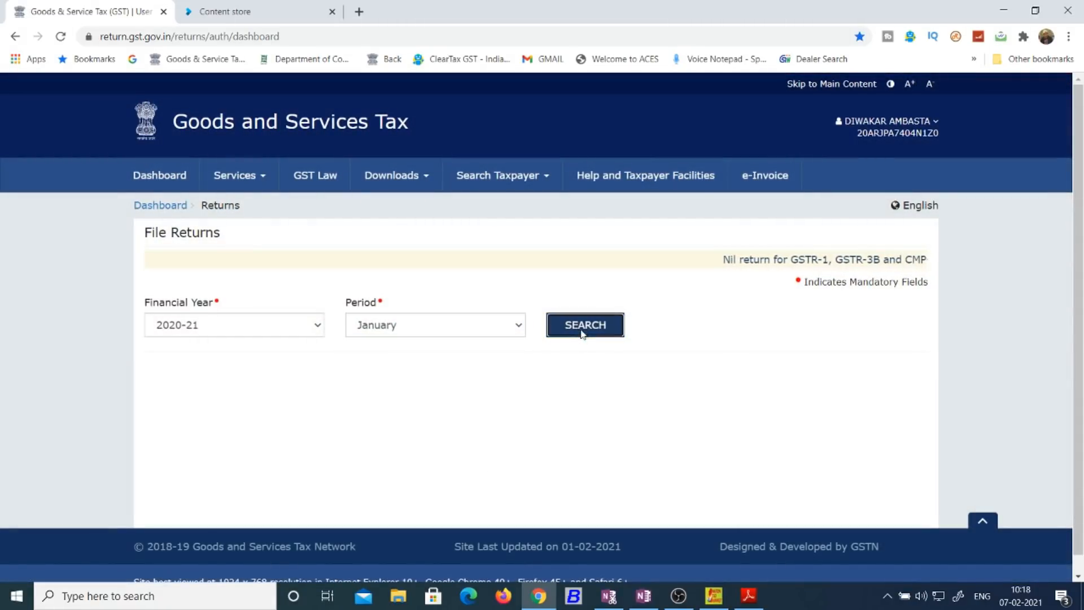
{"action": "scroll", "coordinate": [260, 427], "scroll_direction": "down", "scroll_amount": 2}
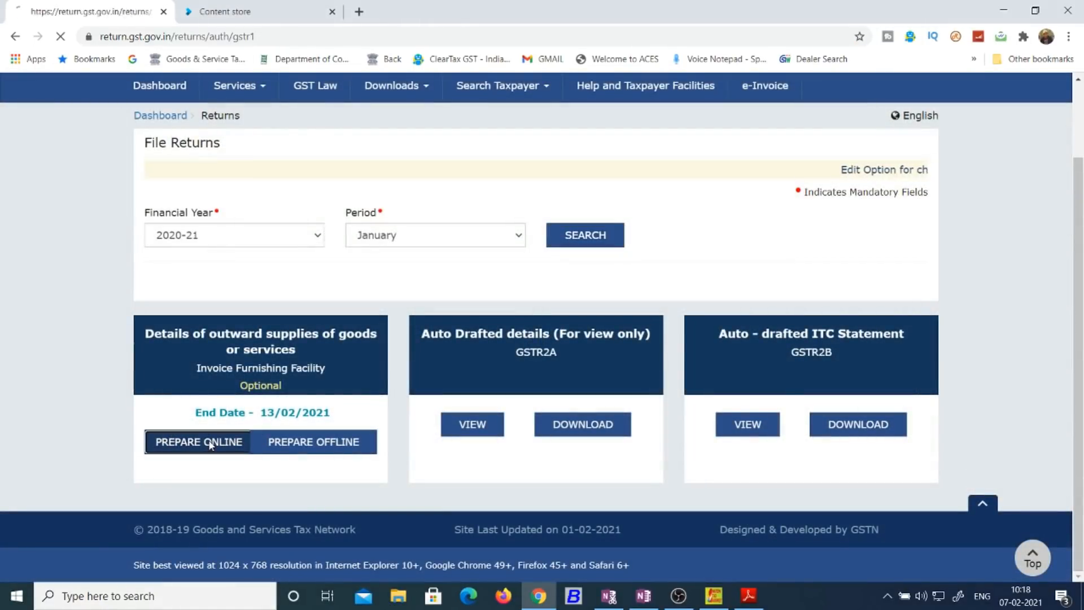
{"action": "left_click", "coordinate": [210, 446]}
{"action": "scroll", "coordinate": [487, 357], "scroll_direction": "down", "scroll_amount": 3}
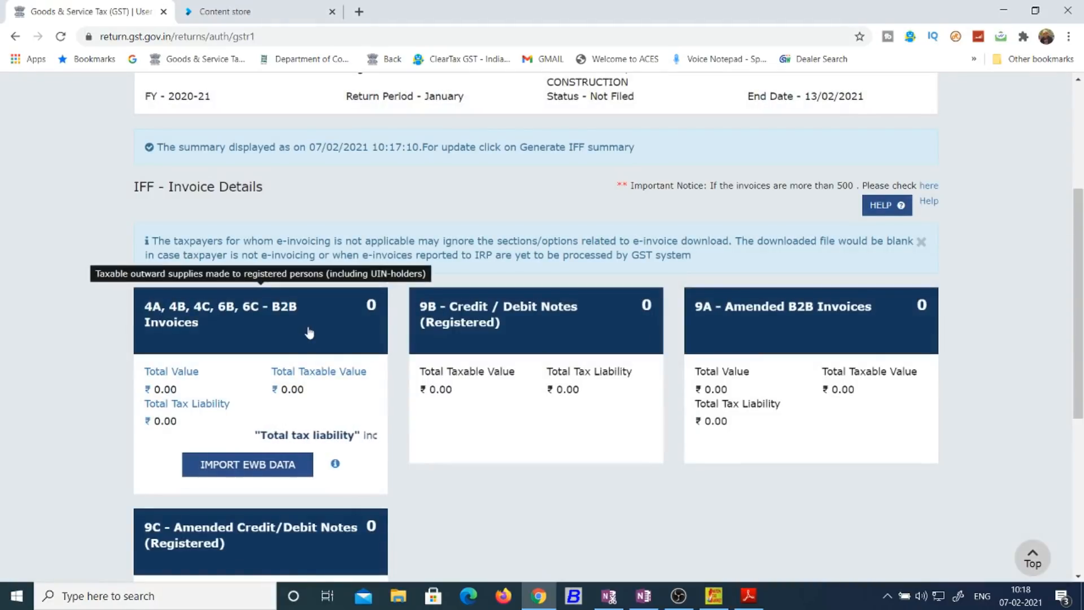
{"action": "scroll", "coordinate": [1082, 212], "scroll_direction": "down", "scroll_amount": 3}
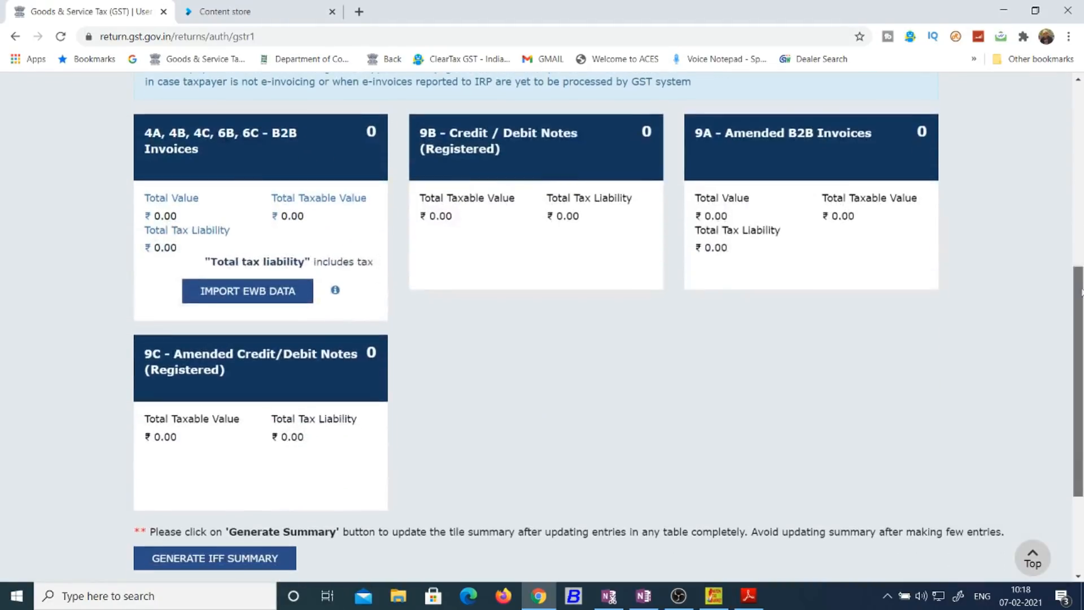
Step: Attempt to regenerate the IFF summary, refresh, and confirm the B2B summary lists no invoices
{"action": "left_click", "coordinate": [257, 556]}
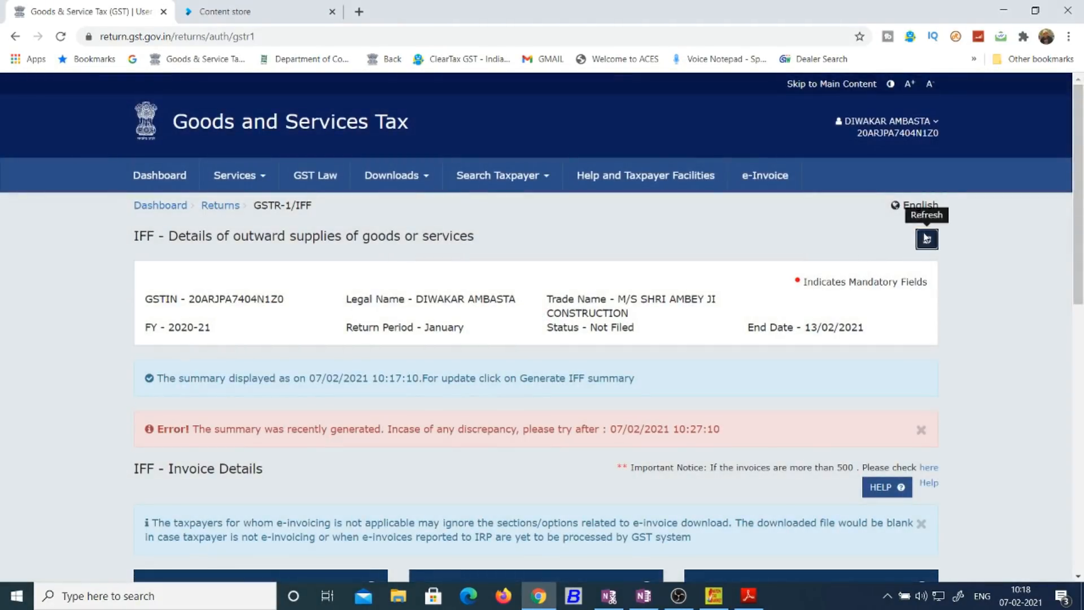
{"action": "left_click", "coordinate": [926, 238]}
{"action": "scroll", "coordinate": [617, 388], "scroll_direction": "down", "scroll_amount": 3}
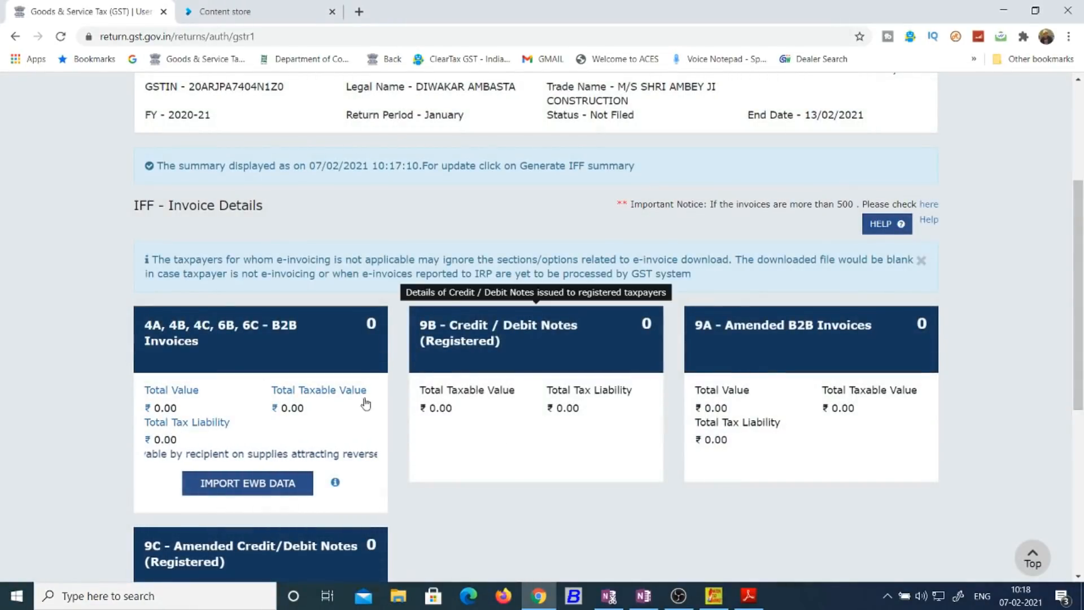
{"action": "left_click", "coordinate": [314, 350]}
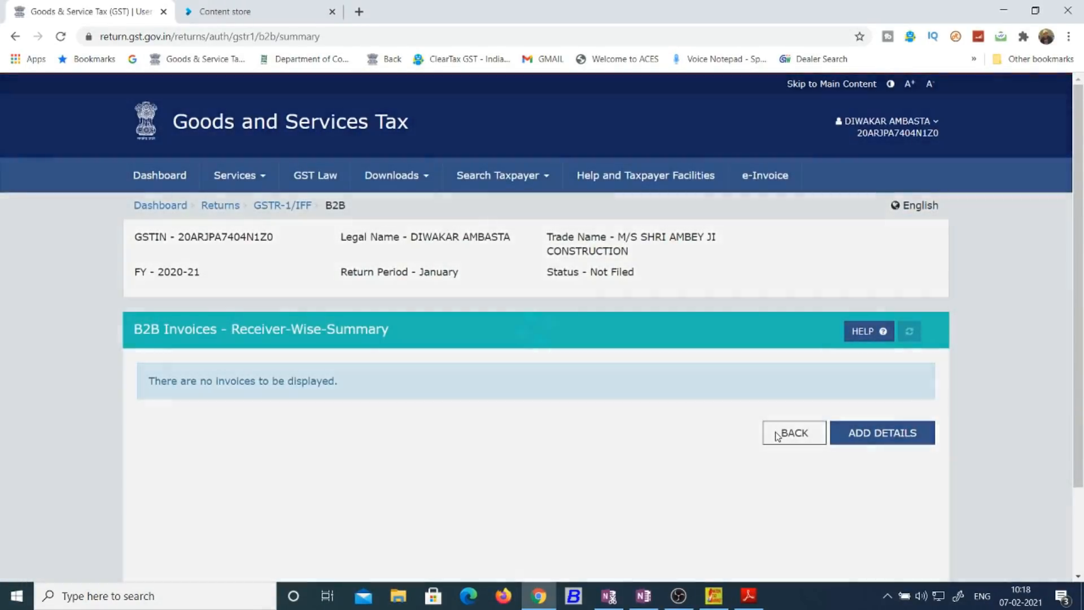
{"action": "left_click", "coordinate": [776, 434]}
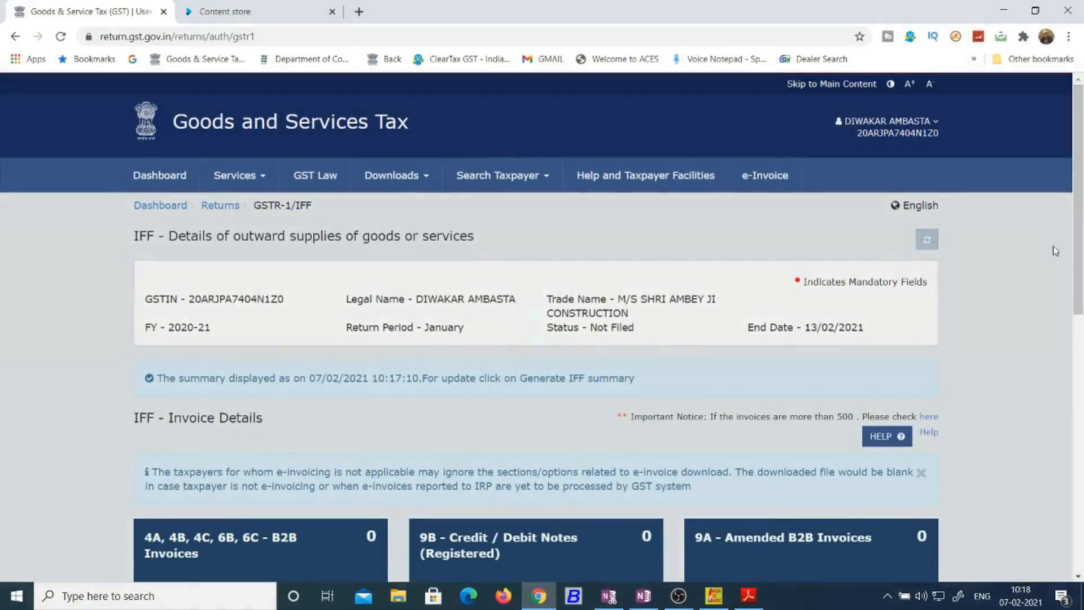
{"action": "left_click_drag", "start_coordinate": [1079, 208], "coordinate": [1083, 390]}
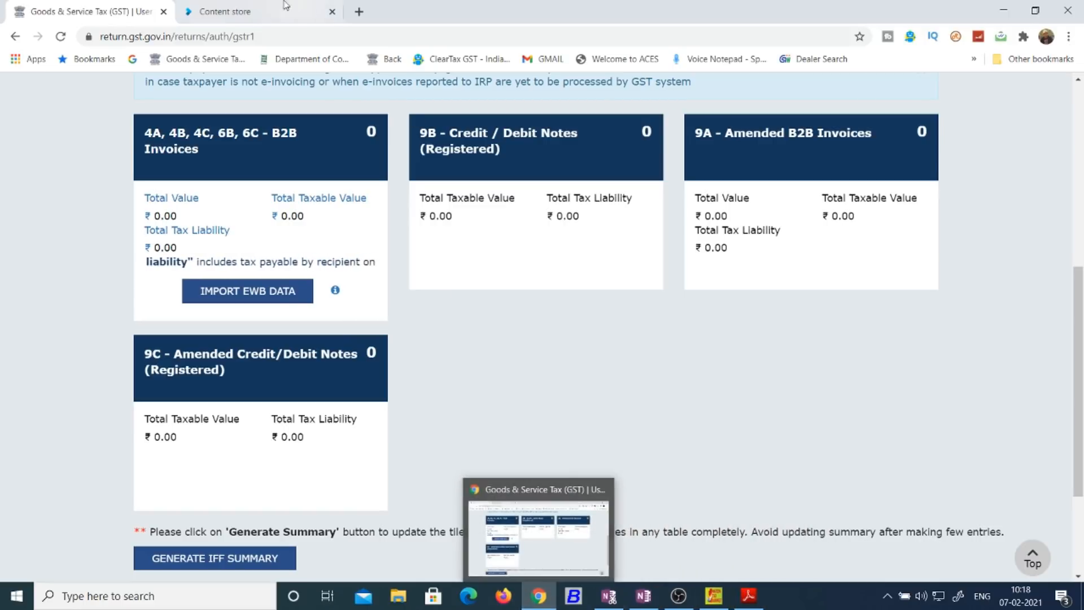
Step: Switch to the Classplus content store and scroll through its three GST courses
{"action": "left_click", "coordinate": [248, 11]}
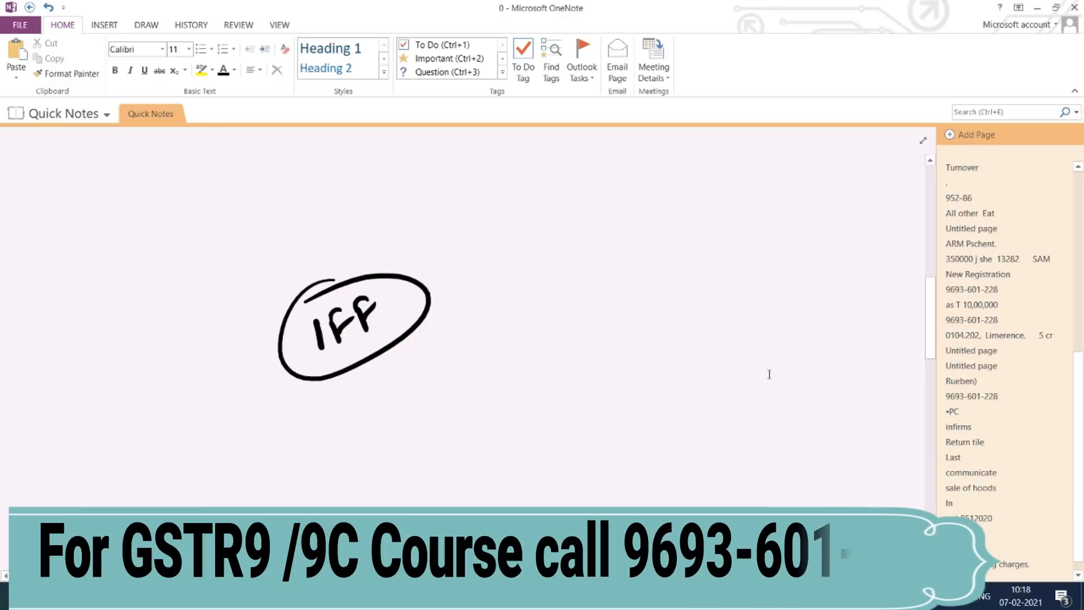
{"action": "left_click_drag", "start_coordinate": [929, 295], "coordinate": [936, 380]}
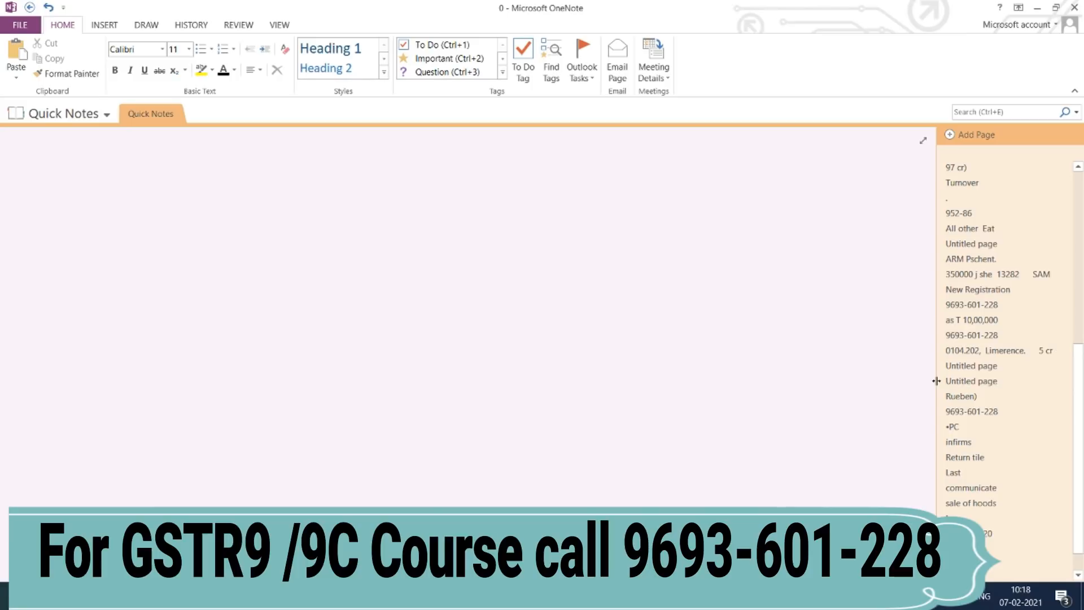
Step: Handwrite the first digits of the contact number in ink on Quick Notes
{"action": "left_click_drag", "start_coordinate": [310, 304], "coordinate": [314, 322]}
{"action": "left_click_drag", "start_coordinate": [325, 283], "coordinate": [326, 299]}
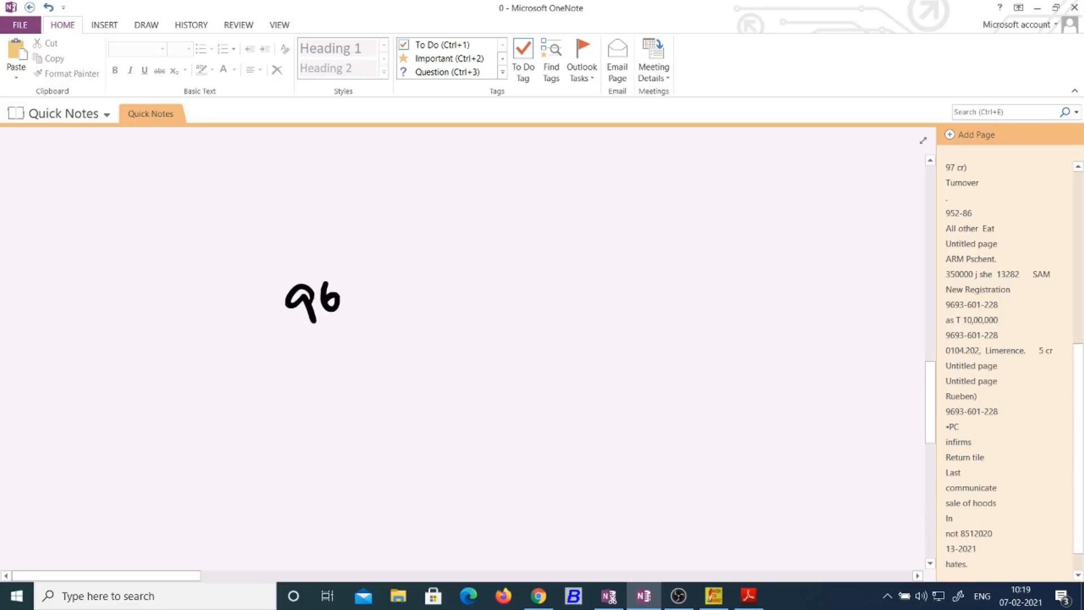